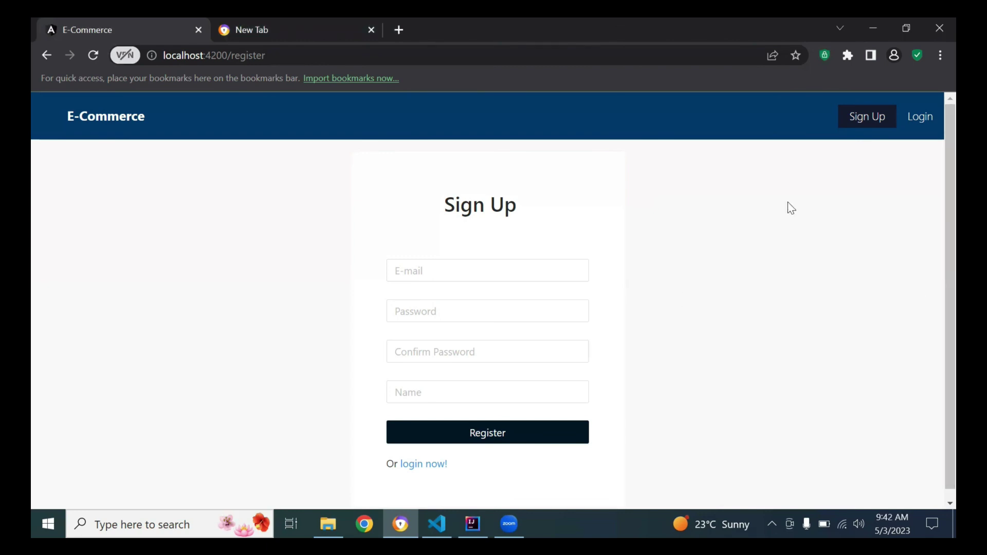
Fill the sign-up e-mail field with the saved test address from autofill.
click(510, 272)
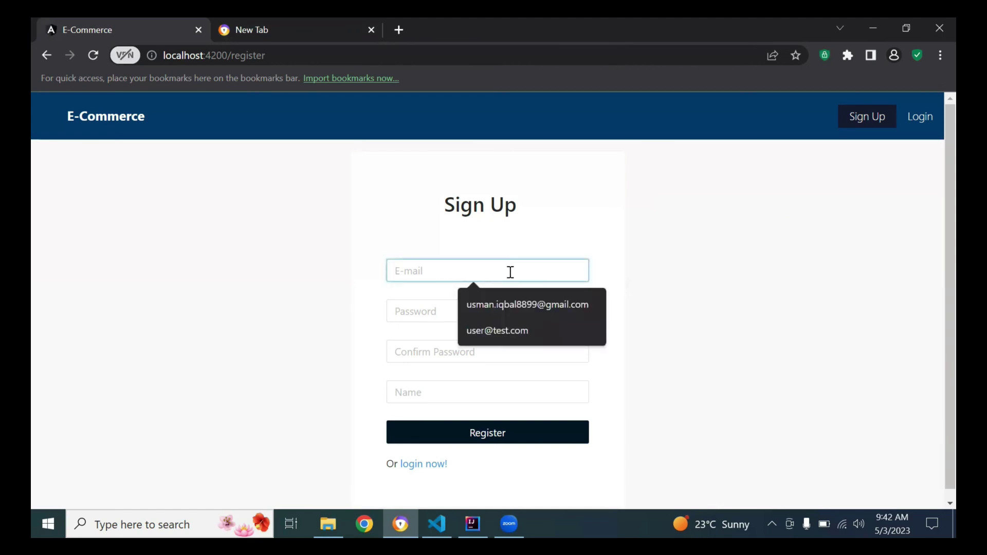
click(412, 230)
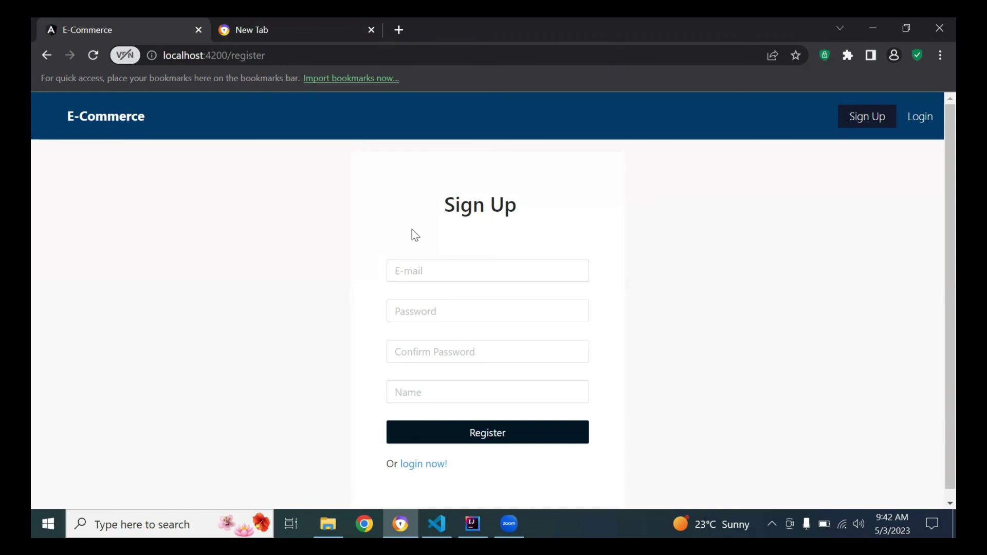
click(427, 263)
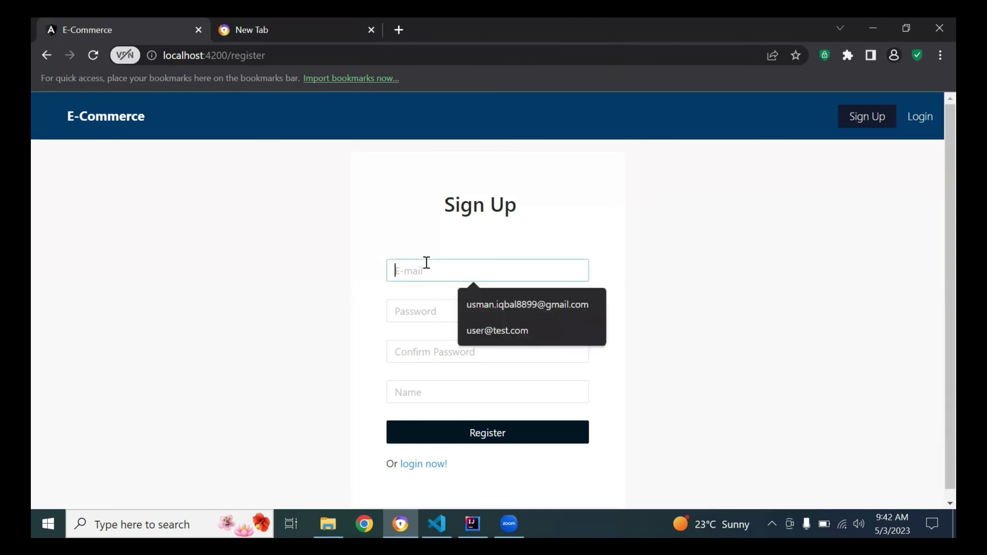
click(242, 299)
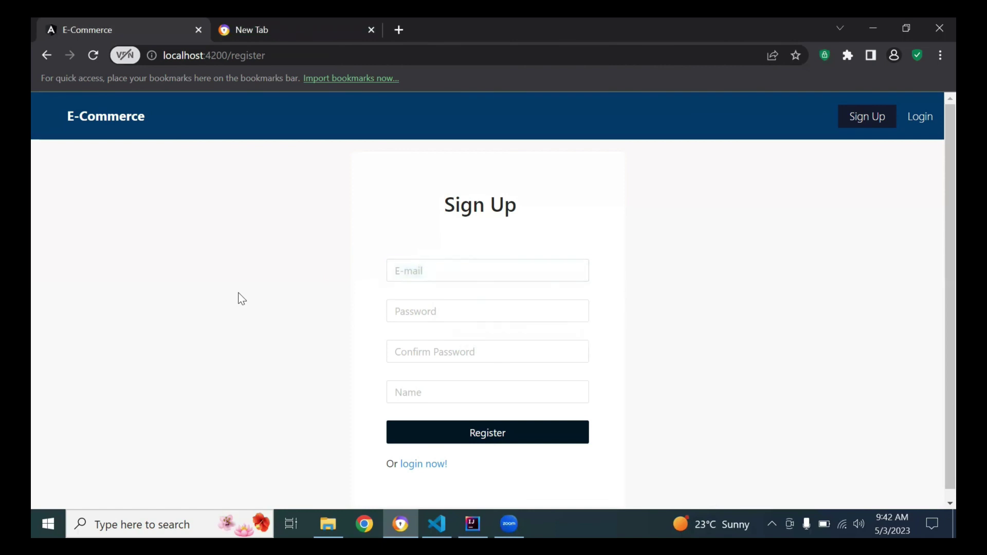
click(413, 272)
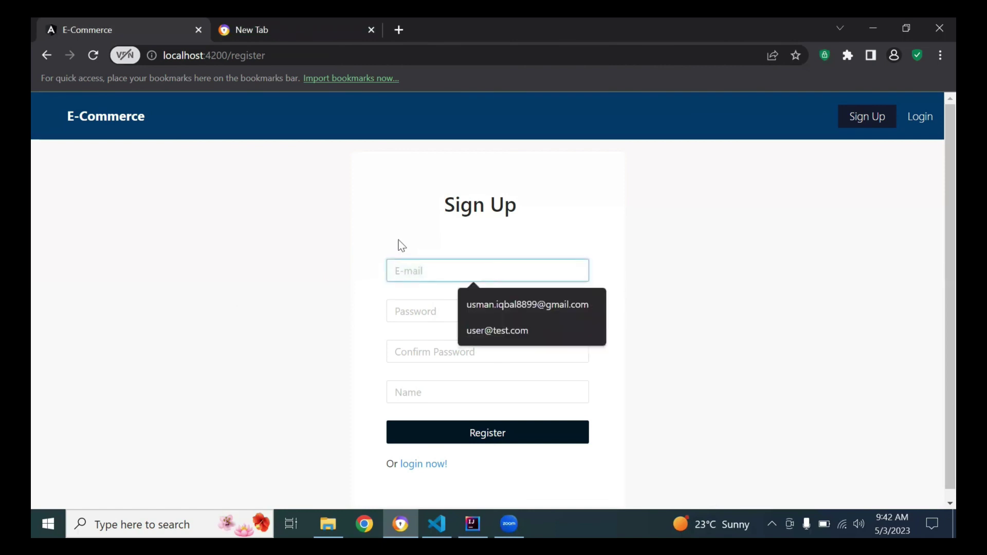
click(482, 331)
Enter the password and its confirmation, set the name to 'user', and register.
click(450, 310)
text(12)
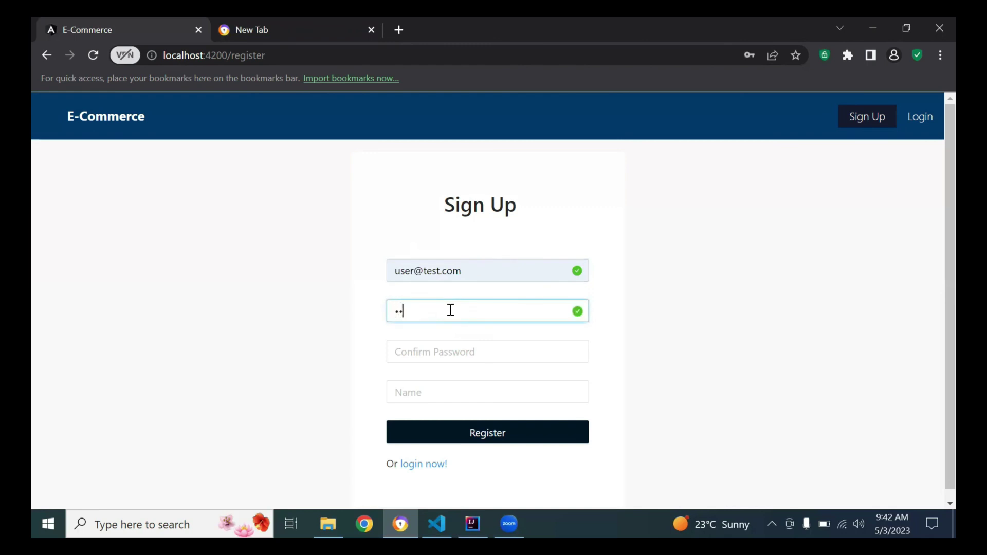
text(34)
click(453, 352)
text(1234)
click(456, 384)
text(u)
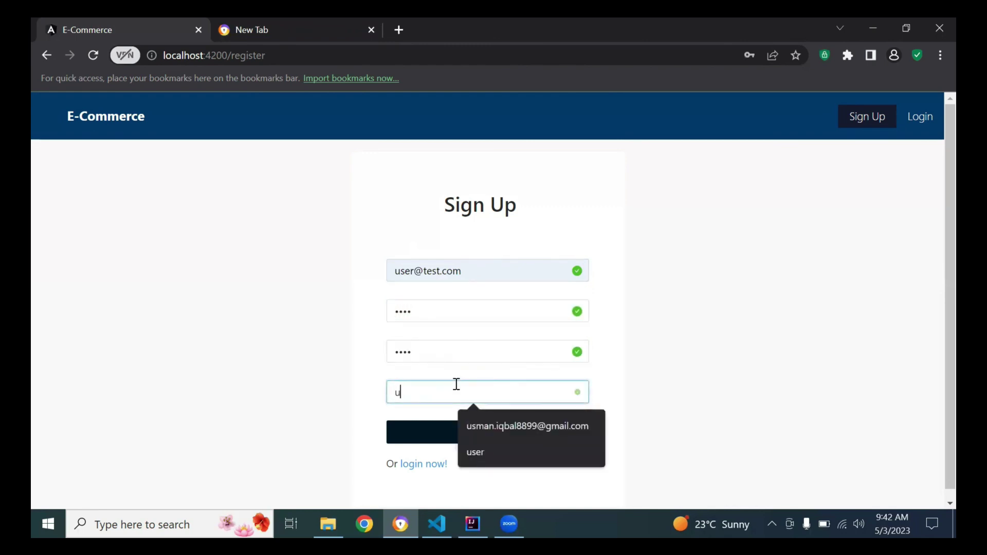
text(ser)
click(331, 389)
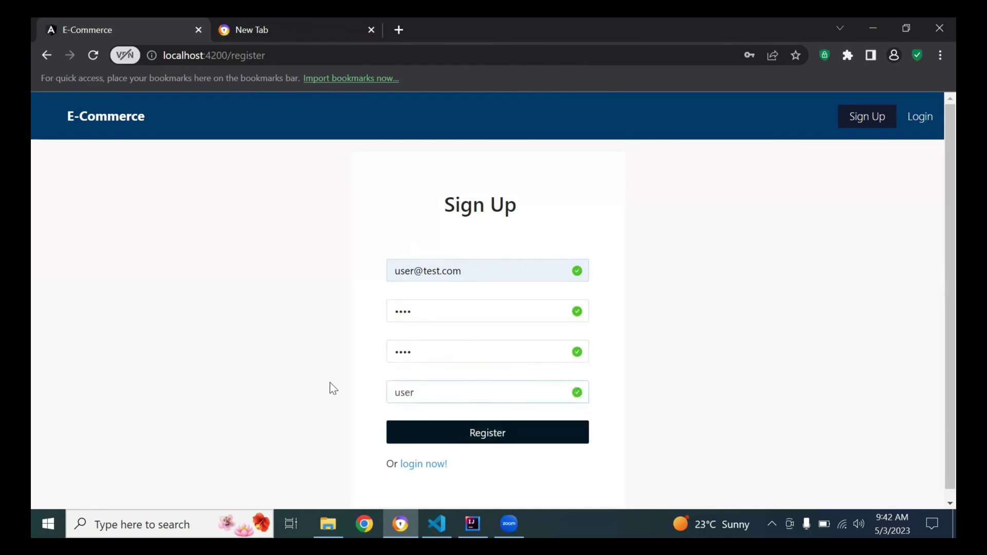
click(495, 436)
Launch MySQL Workbench to see the new user with role 1, then return to the browser.
key(super)
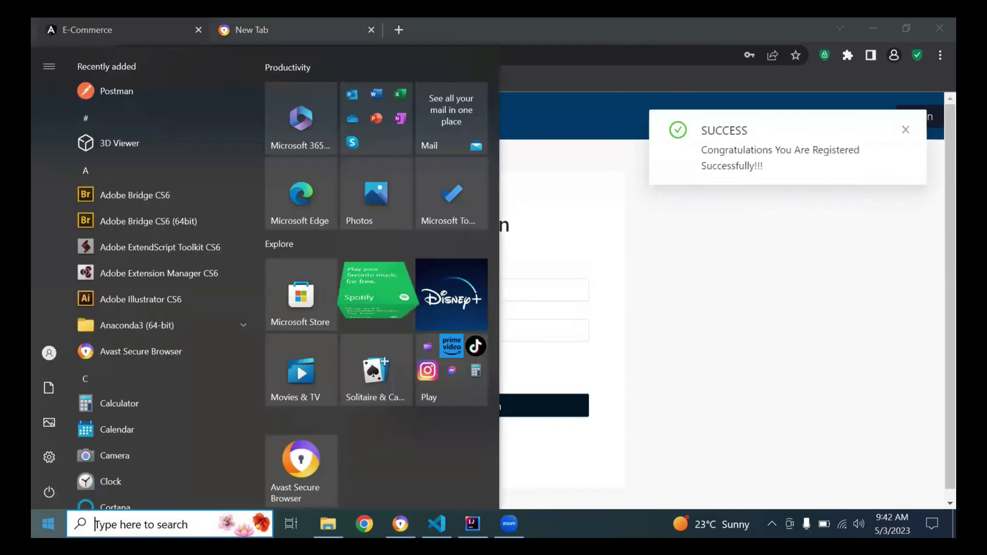
text(w)
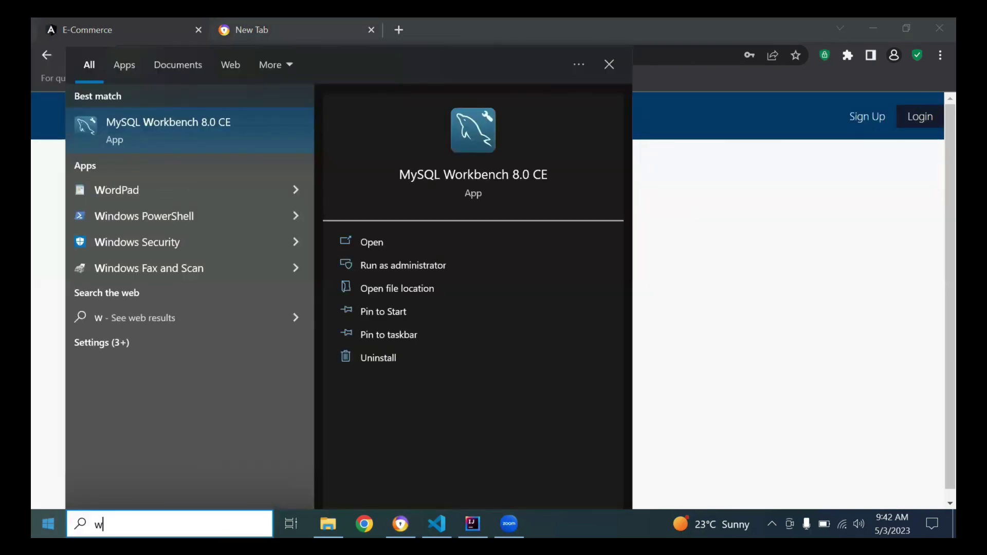
key(Return)
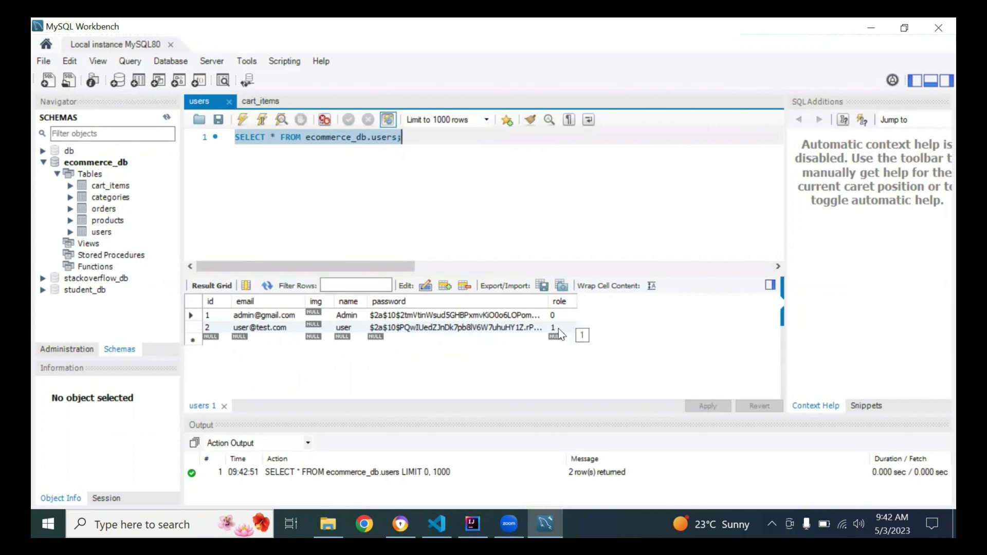
click(404, 522)
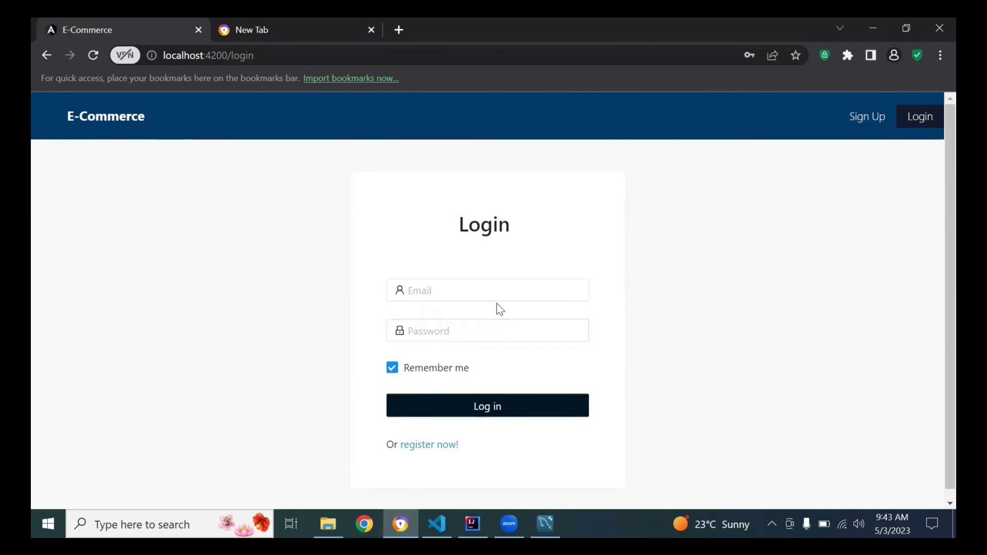
Log in with the admin account's e-mail and password.
click(483, 292)
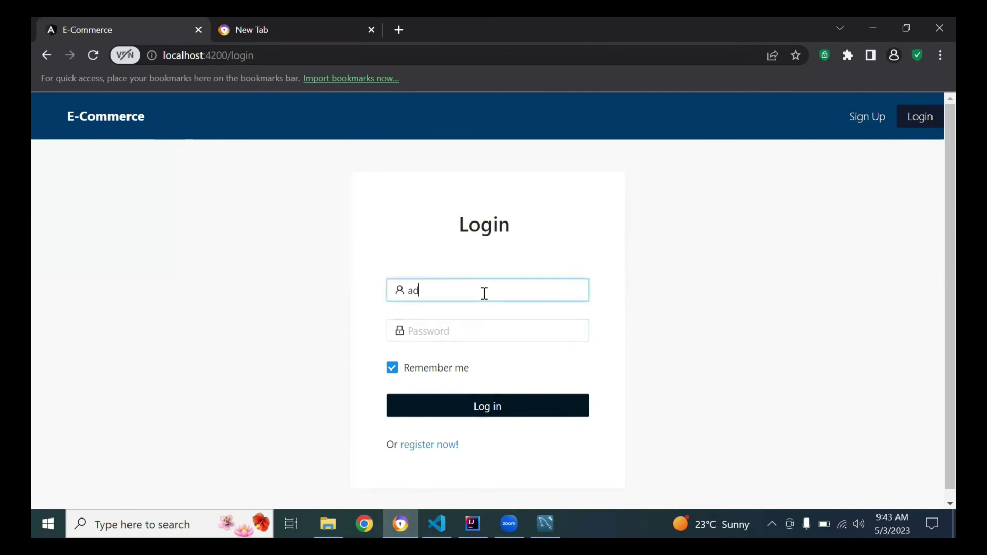
key(Tab)
text(admin)
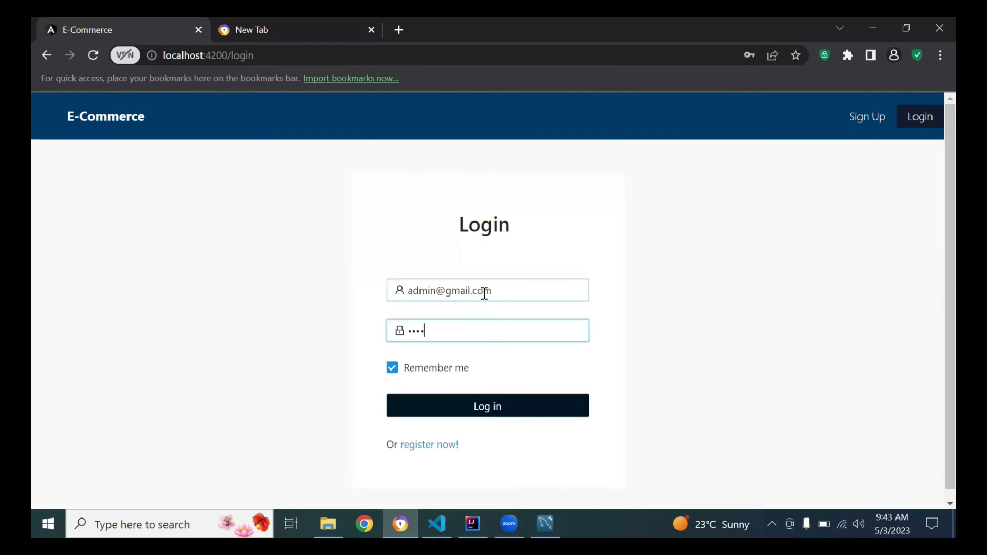
key(Return)
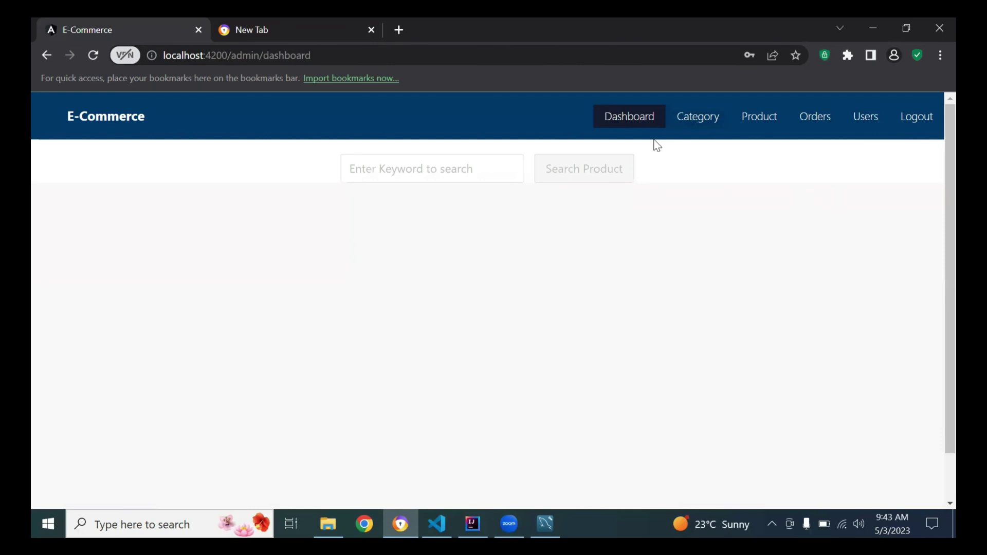
Look through the Category, Product, Orders and Users admin pages, then return to Dashboard.
click(702, 129)
click(753, 126)
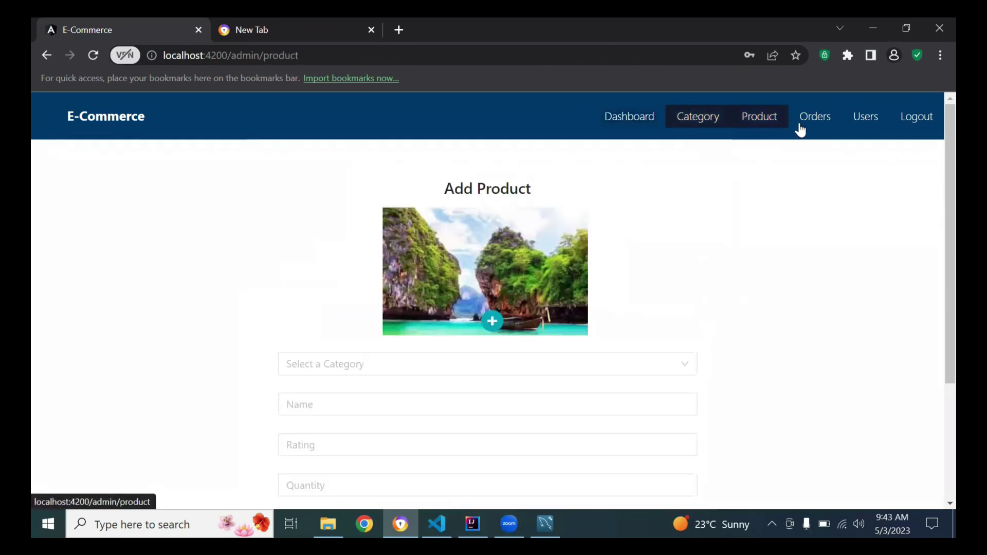
click(803, 127)
click(863, 128)
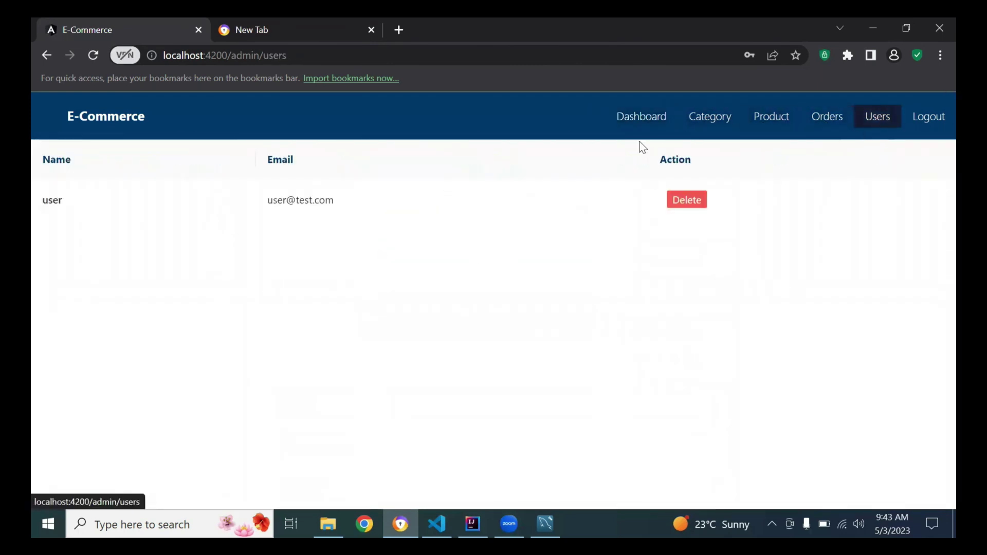
click(634, 125)
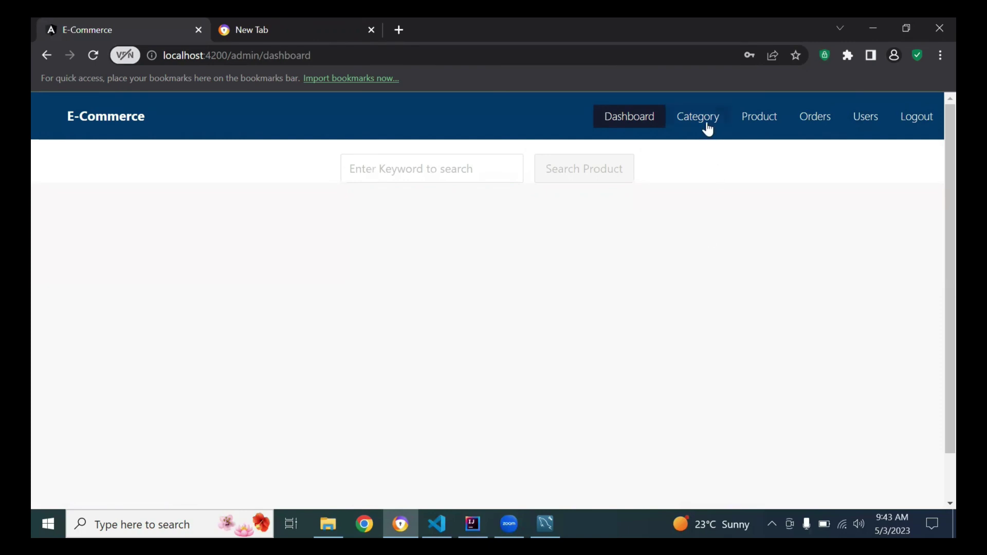
Add a category named Fitness with description Hi, then switch to MySQL Workbench.
click(707, 126)
click(427, 248)
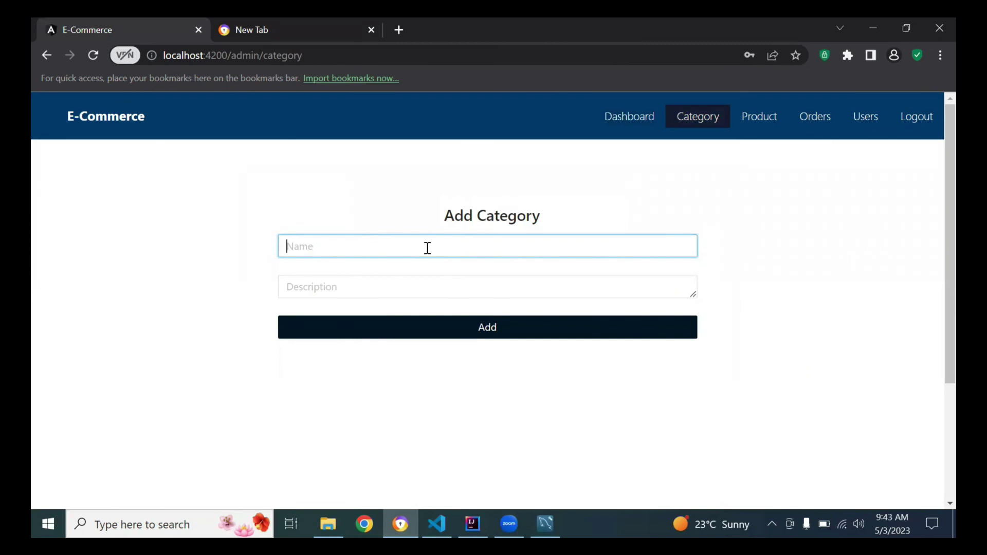
text(Fit)
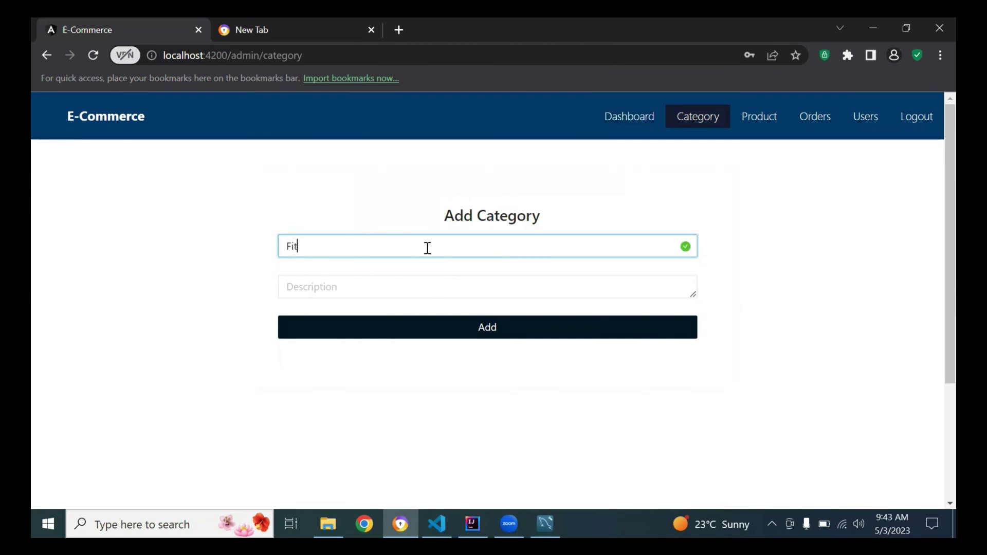
text(ness)
click(429, 292)
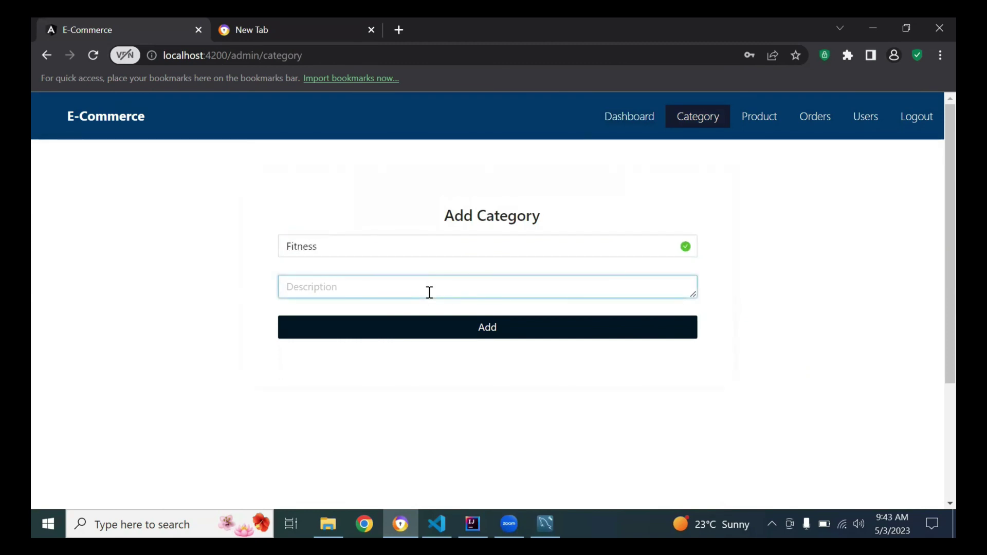
text(Hi)
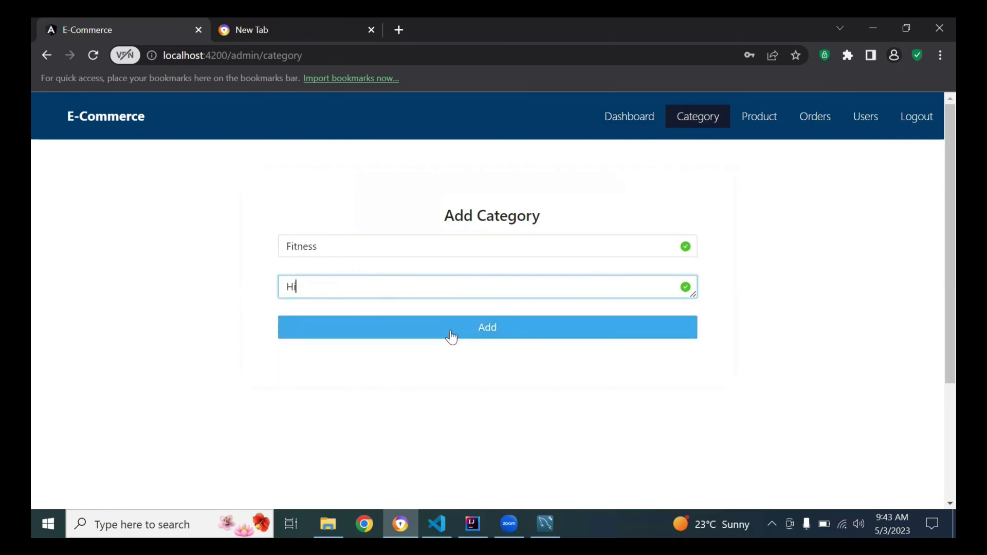
click(452, 335)
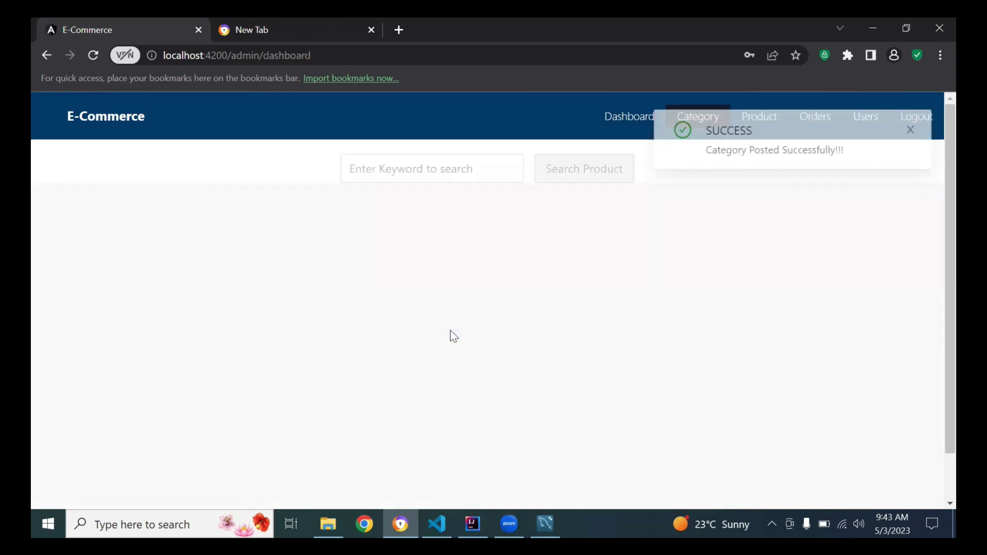
click(905, 137)
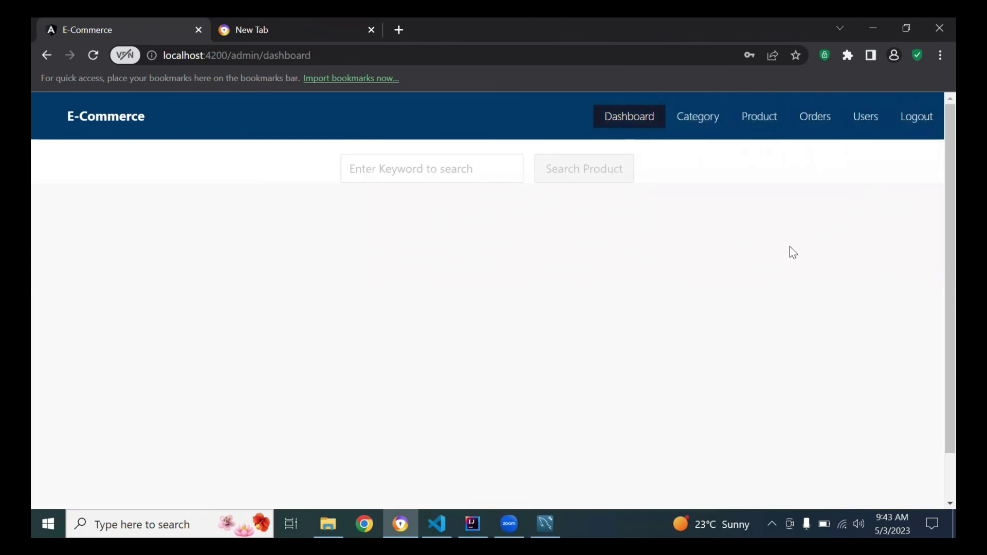
click(546, 525)
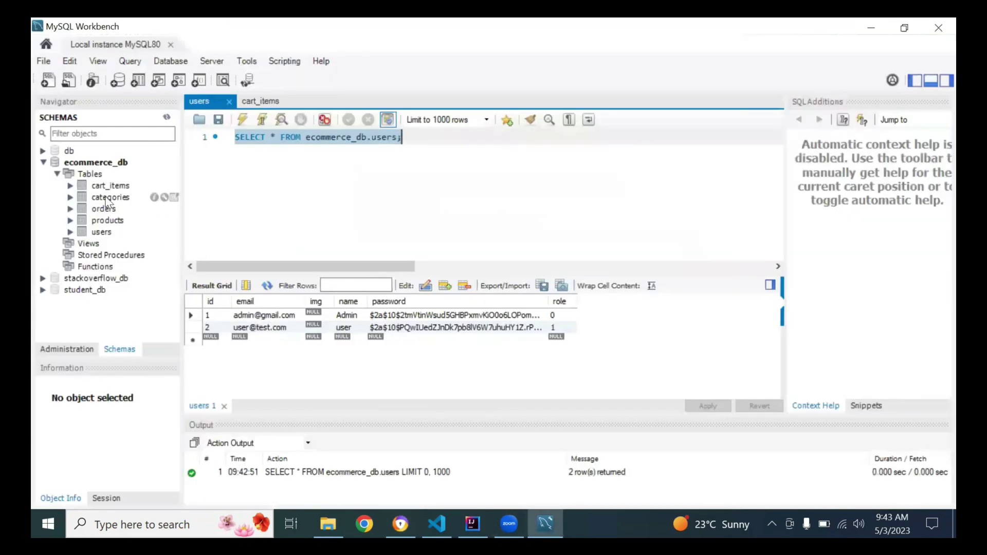
Query the categories table to see the Fitness row, then go back to the browser.
click(174, 198)
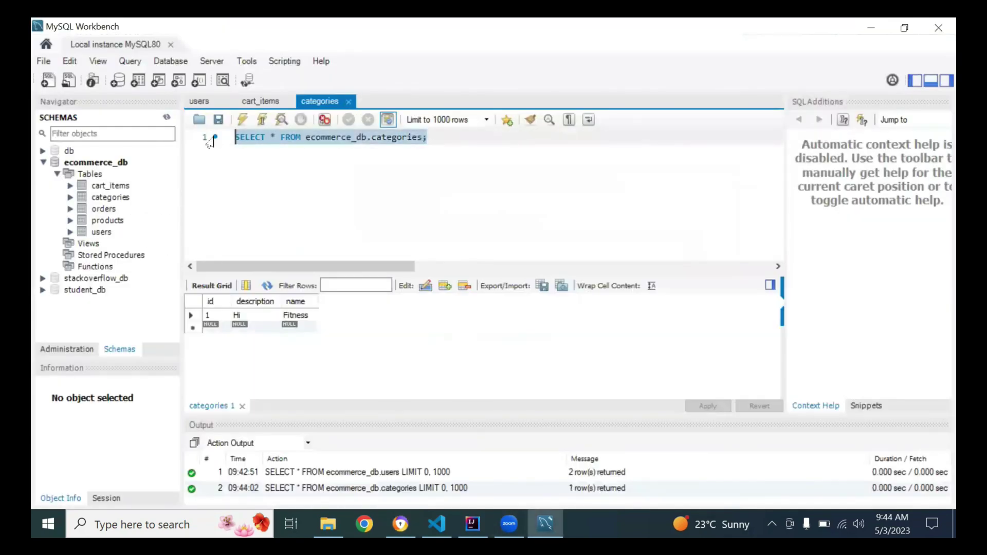
click(238, 122)
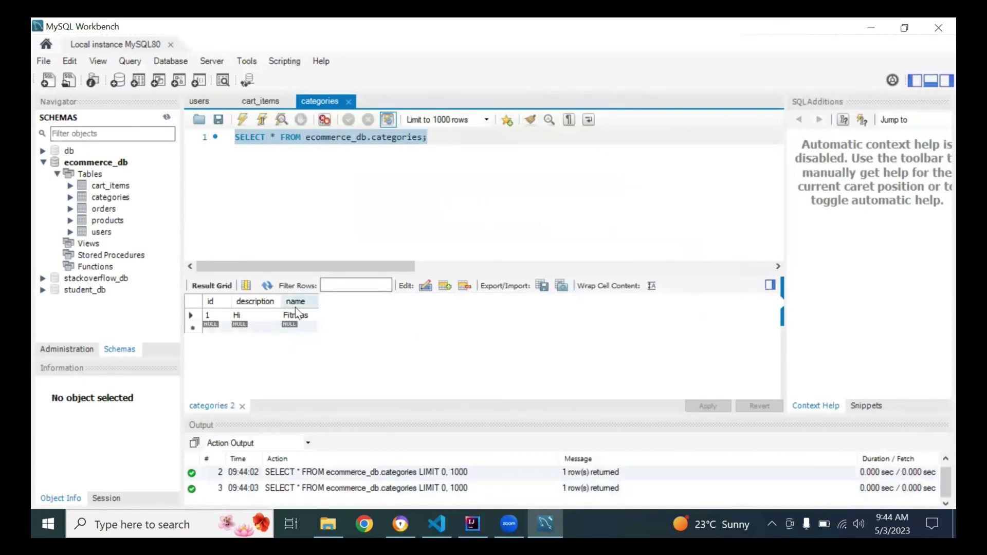
click(401, 524)
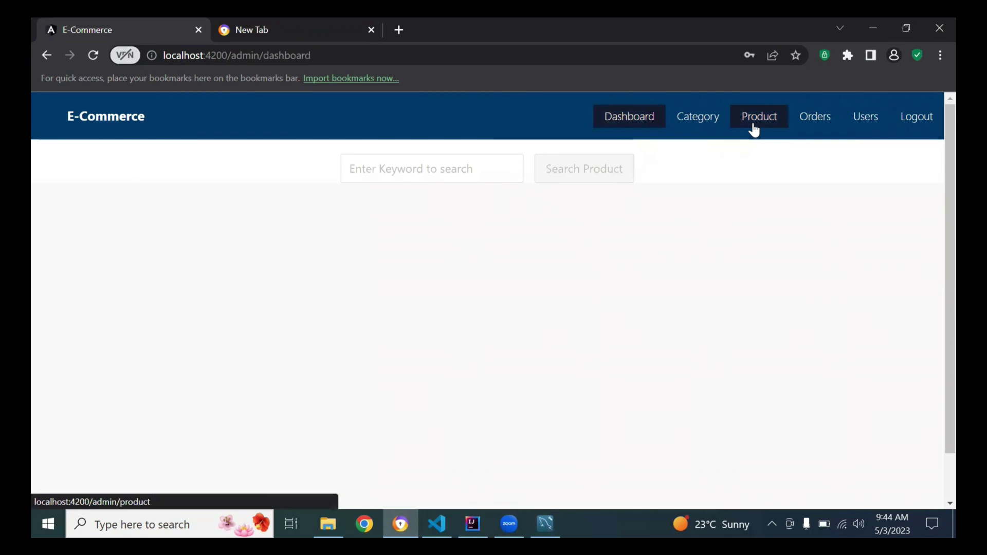
On the Add Product form, choose Fitness from the category list.
click(755, 130)
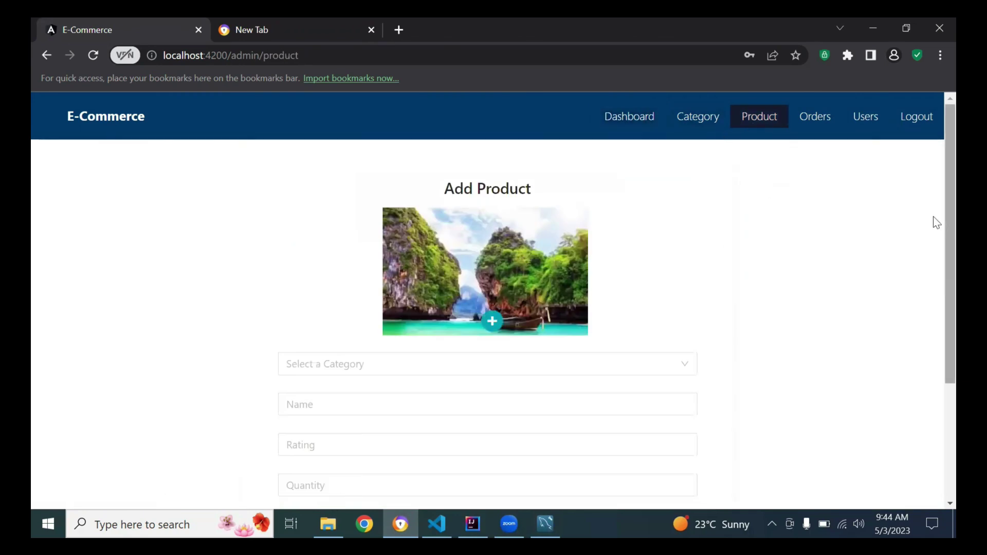
scroll(523, 299, down, 2)
click(458, 278)
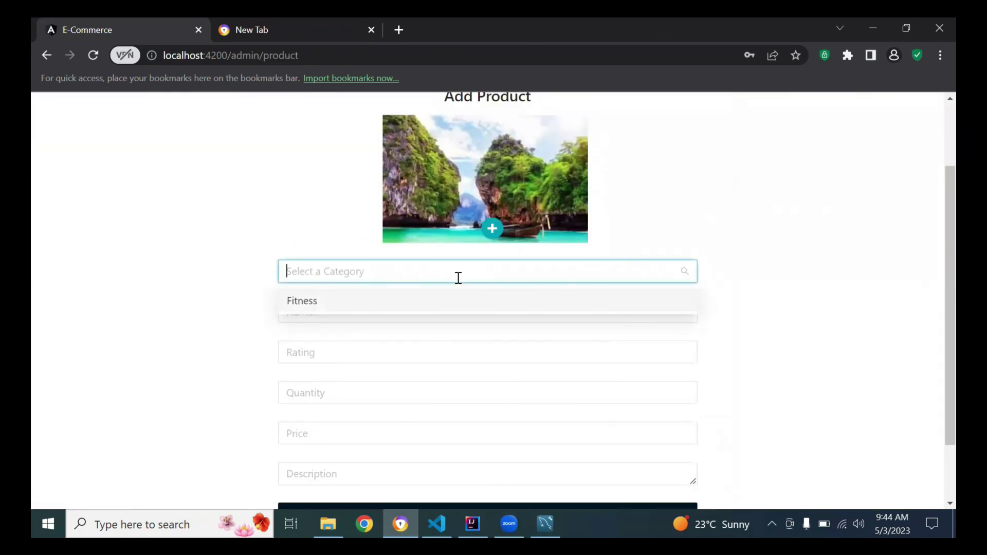
click(221, 302)
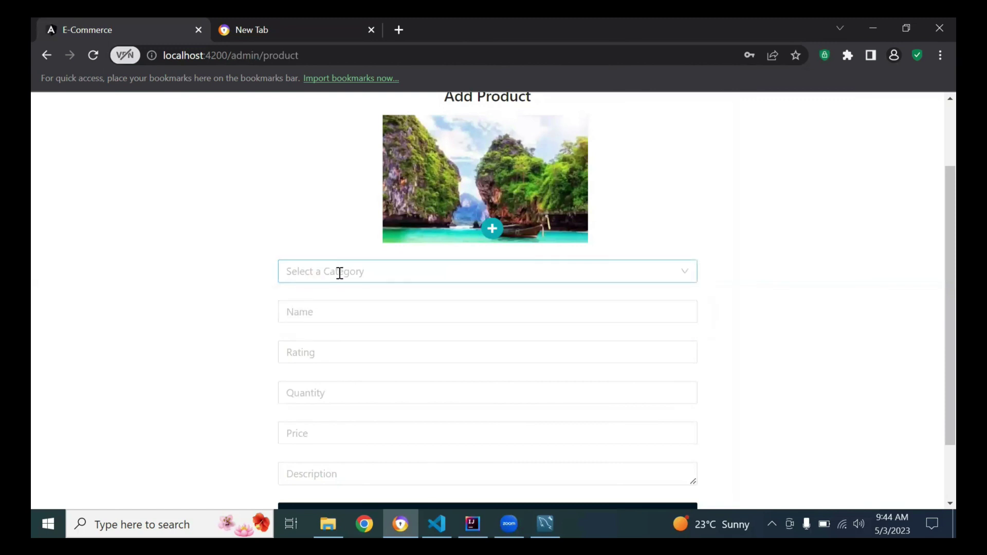
click(339, 273)
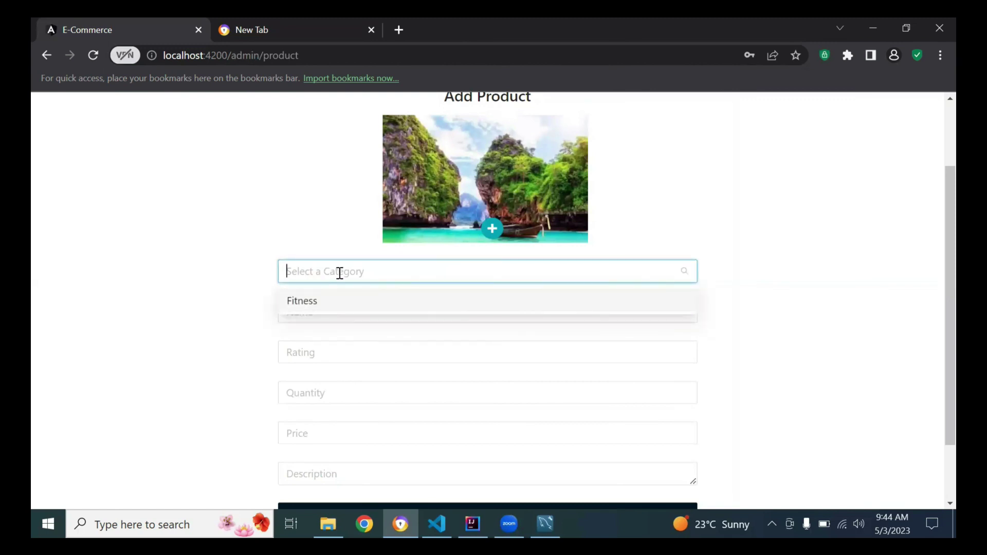
click(320, 302)
click(342, 271)
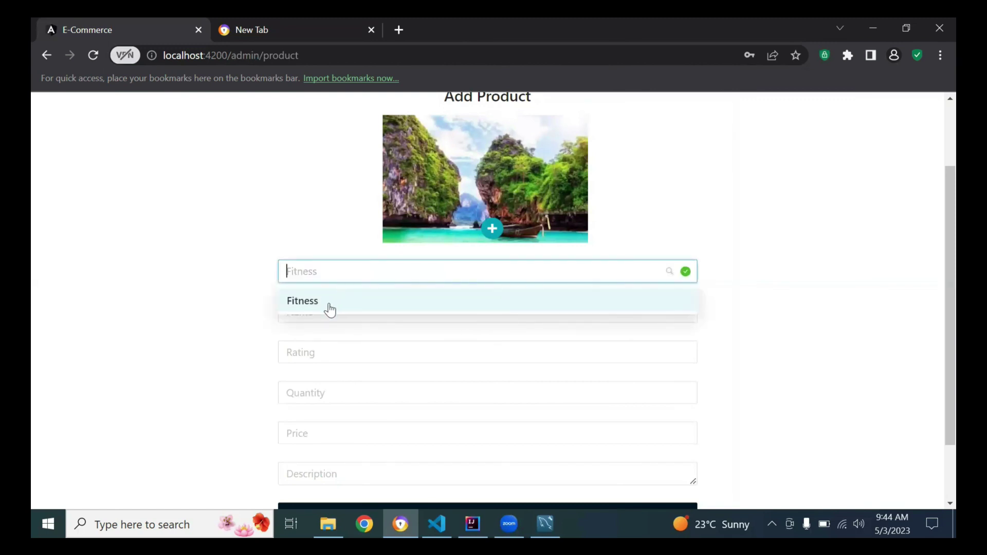
click(194, 331)
Go to the Add Category page and focus its name field.
scroll(936, 426, down, 2)
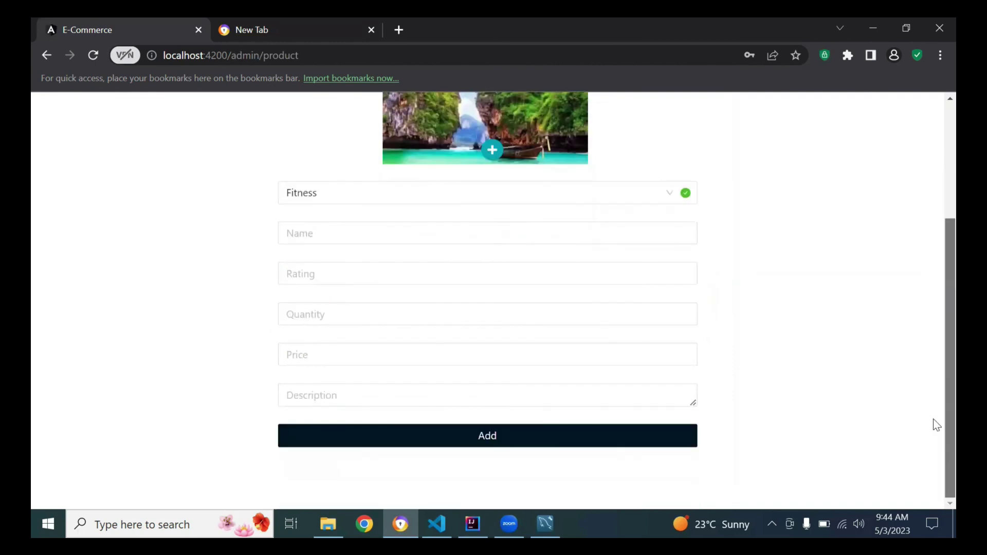
scroll(937, 426, up, 3)
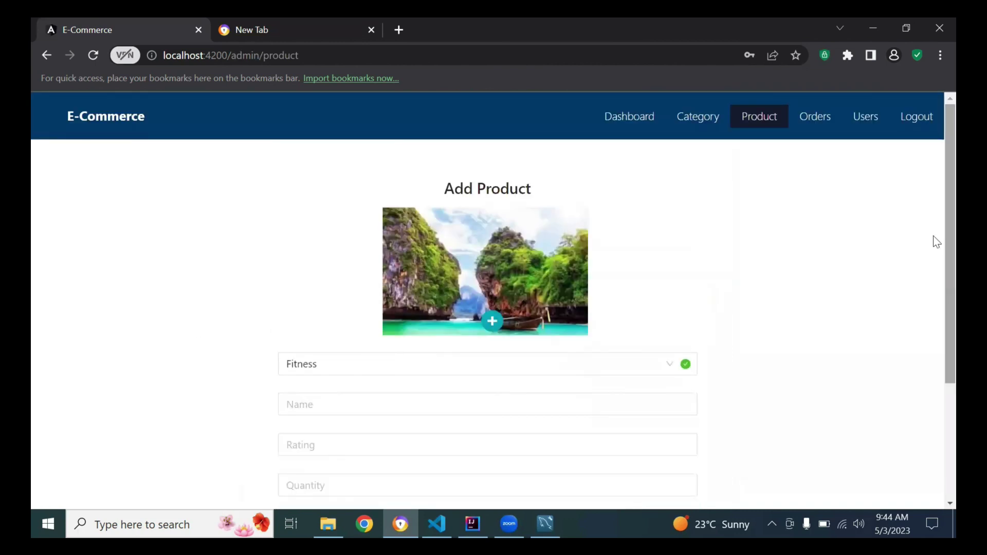
scroll(934, 234, down, 2)
scroll(934, 234, up, 3)
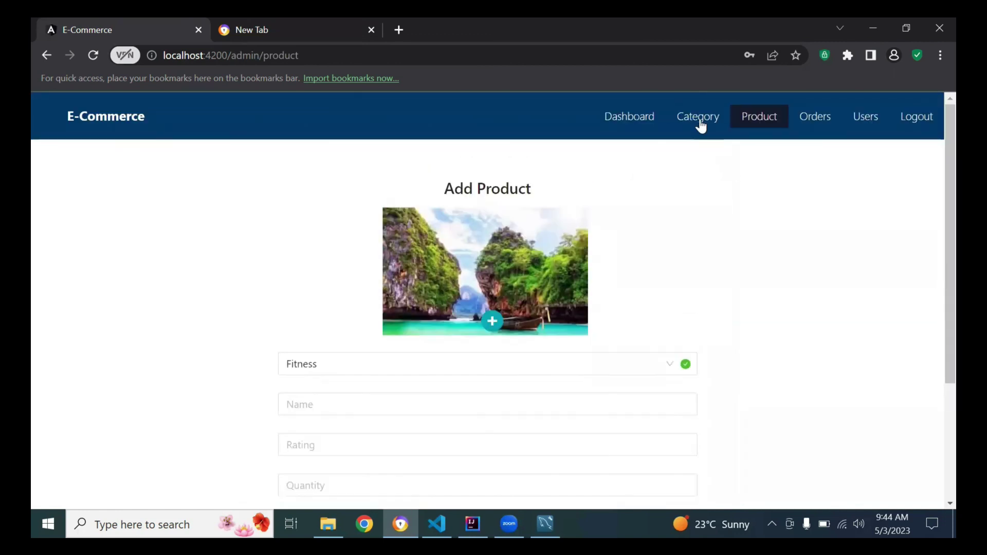
click(701, 122)
click(430, 247)
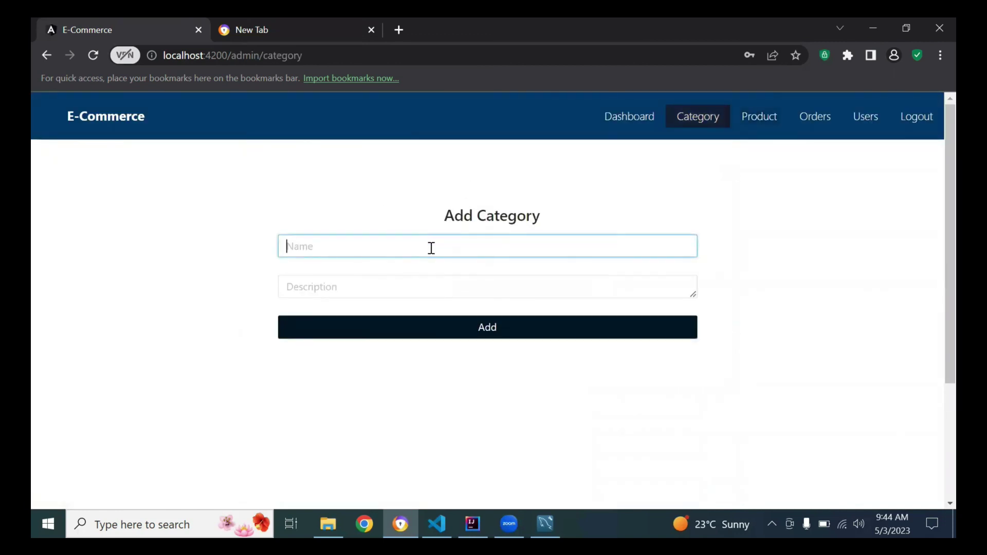
Add the Beauty Products category (typed 'Beauty Producta') with description Hi.
text(Beauty Producta)
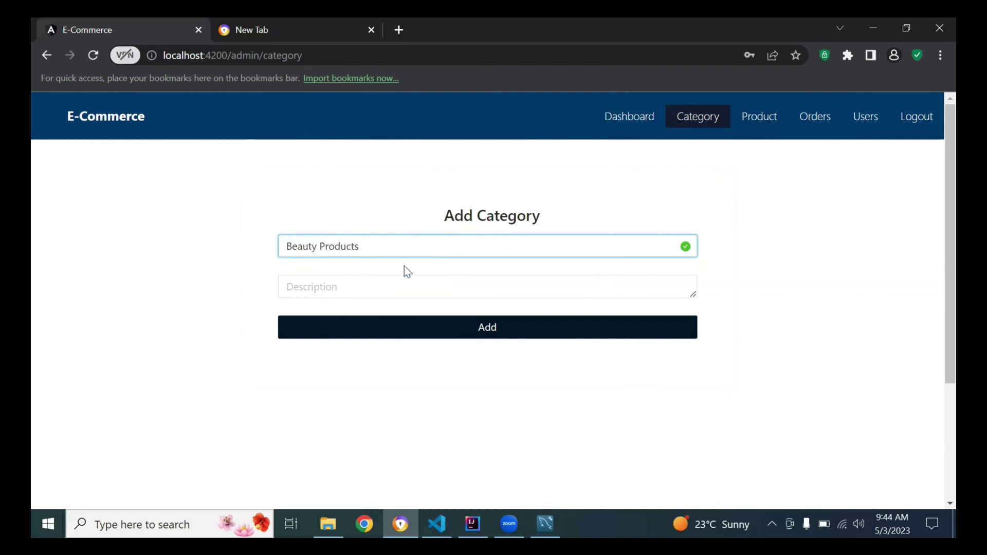
click(369, 285)
text(Hi)
click(422, 328)
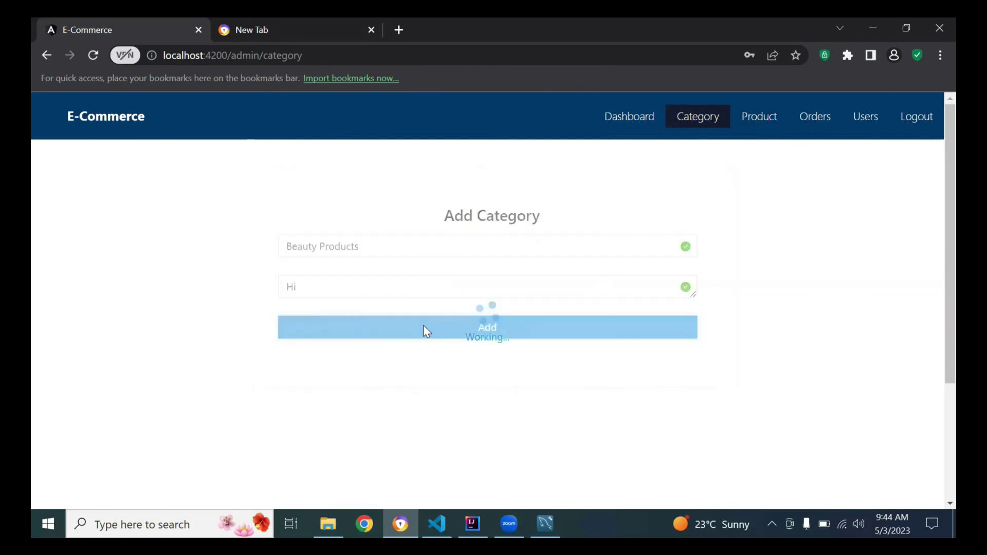
click(903, 129)
Check that the Add Product category list now includes Beauty Products.
click(702, 119)
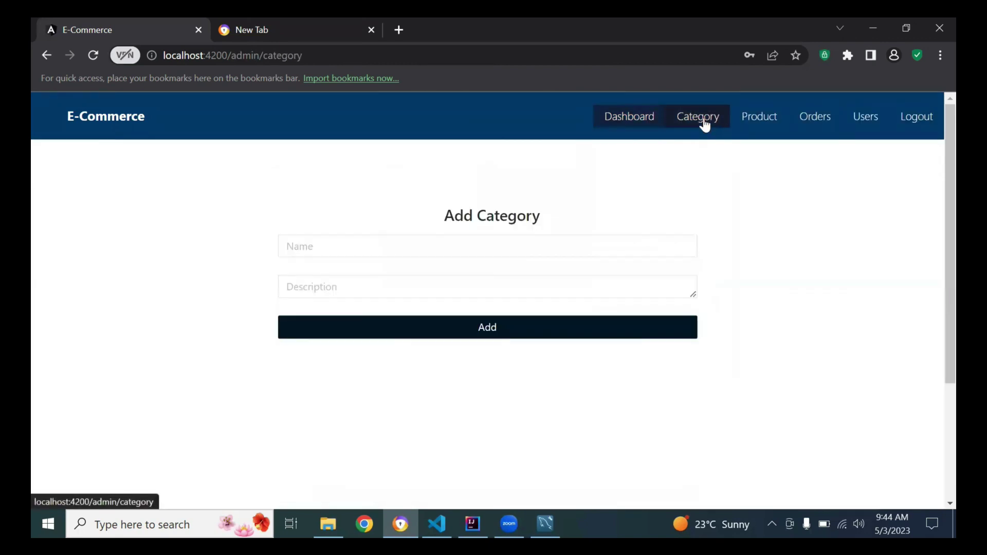
click(777, 123)
scroll(934, 359, down, 2)
click(524, 269)
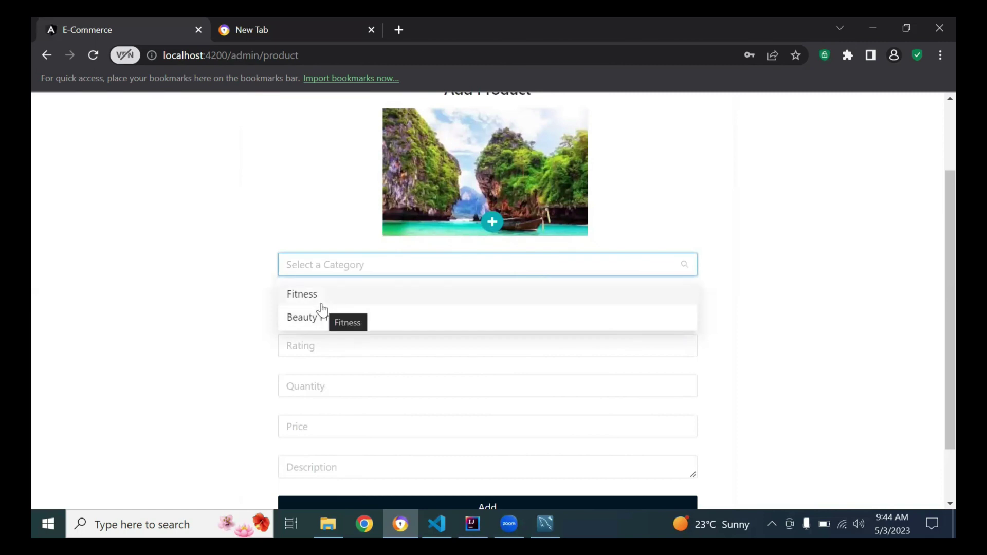
click(153, 323)
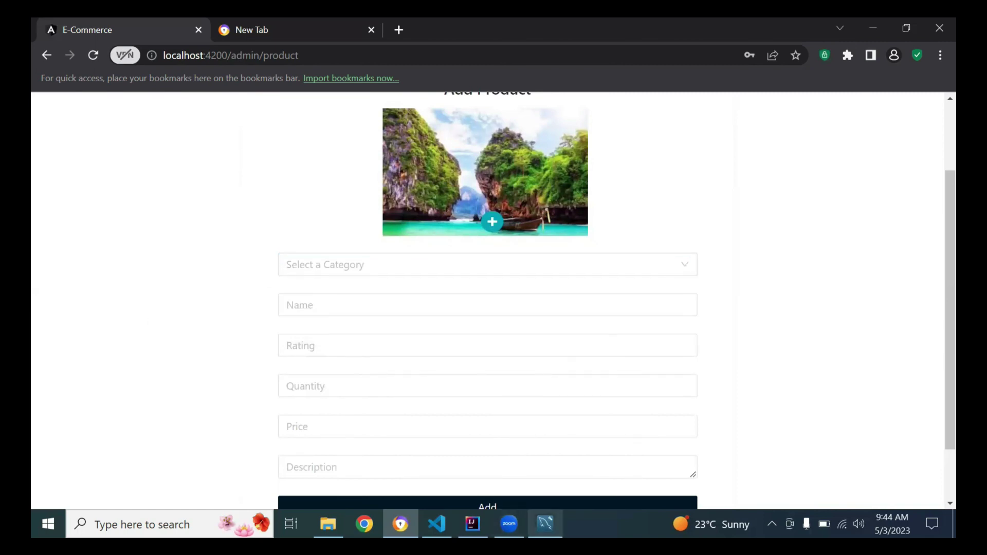
scroll(933, 236, up, 2)
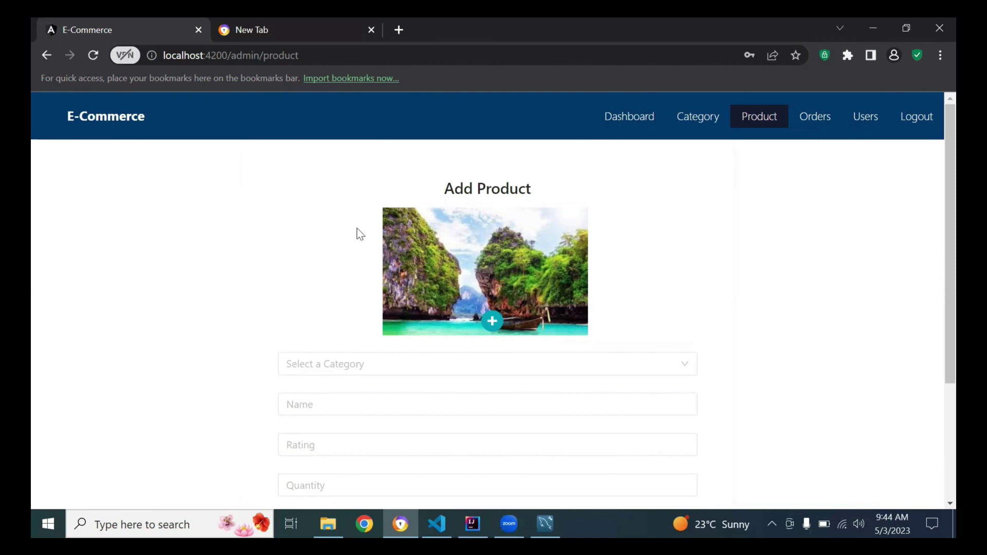
click(291, 26)
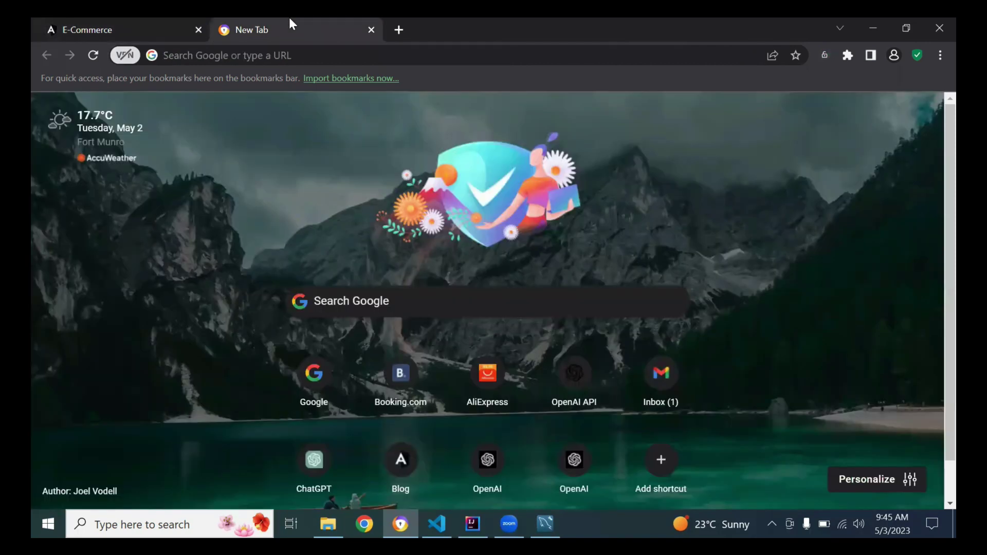
Upload the cycle picture as the new product's image.
click(268, 57)
click(31, 238)
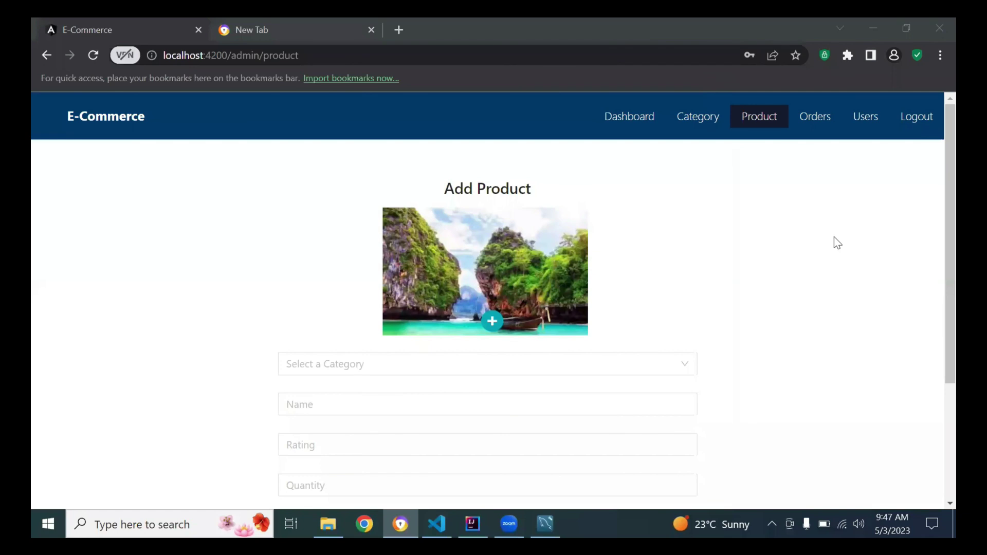
click(493, 321)
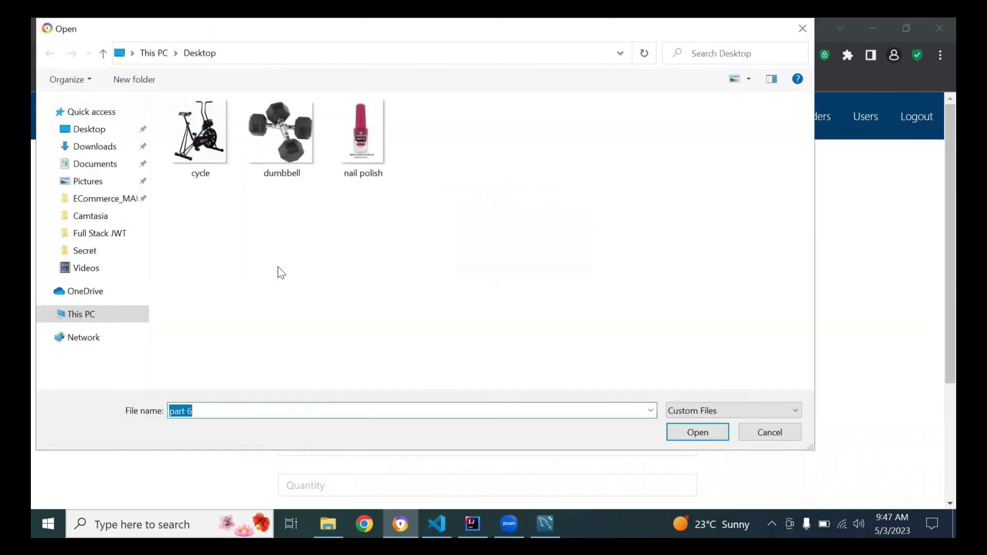
double_click(199, 150)
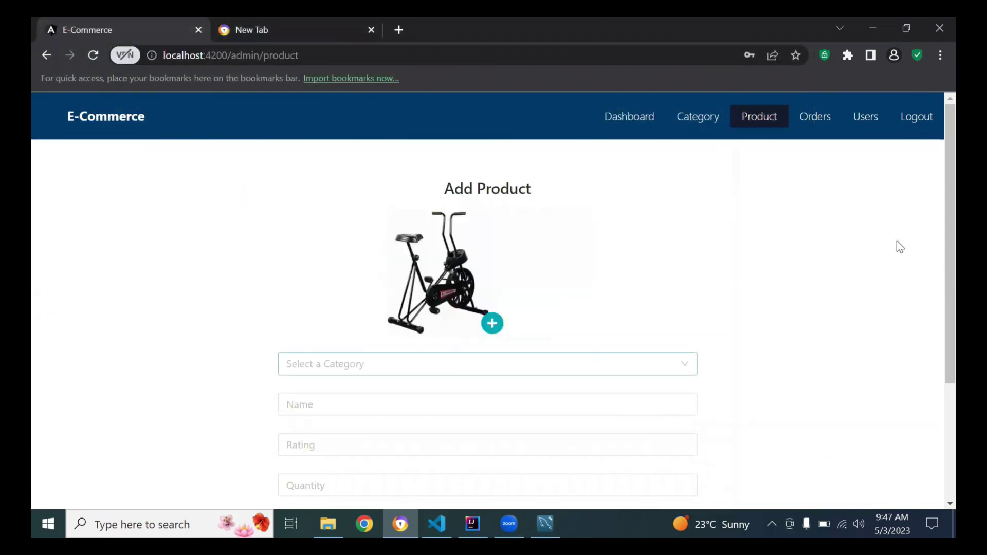
Set category Fitness, name Cycle, rating 5 and quantity 10.
scroll(935, 267, down, 2)
click(409, 262)
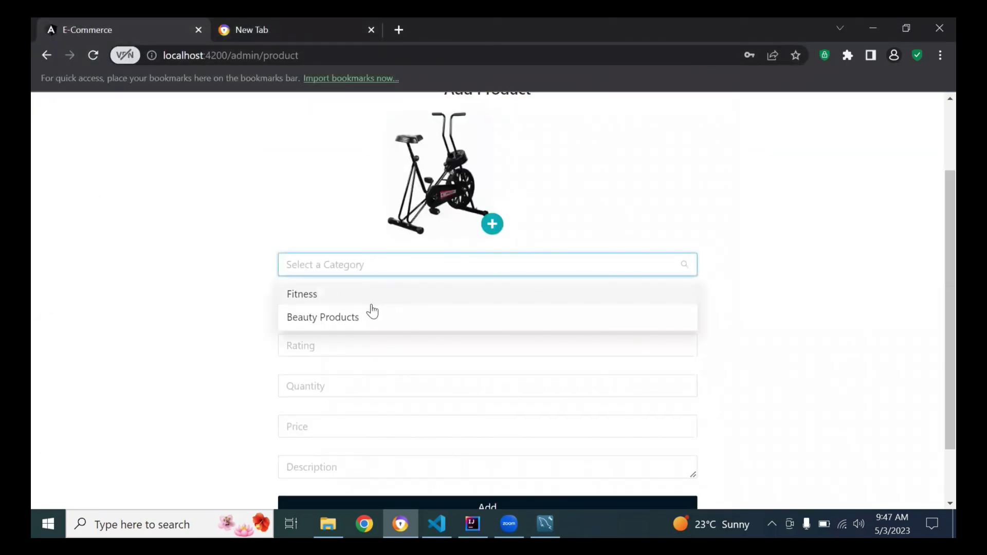
click(371, 305)
click(471, 309)
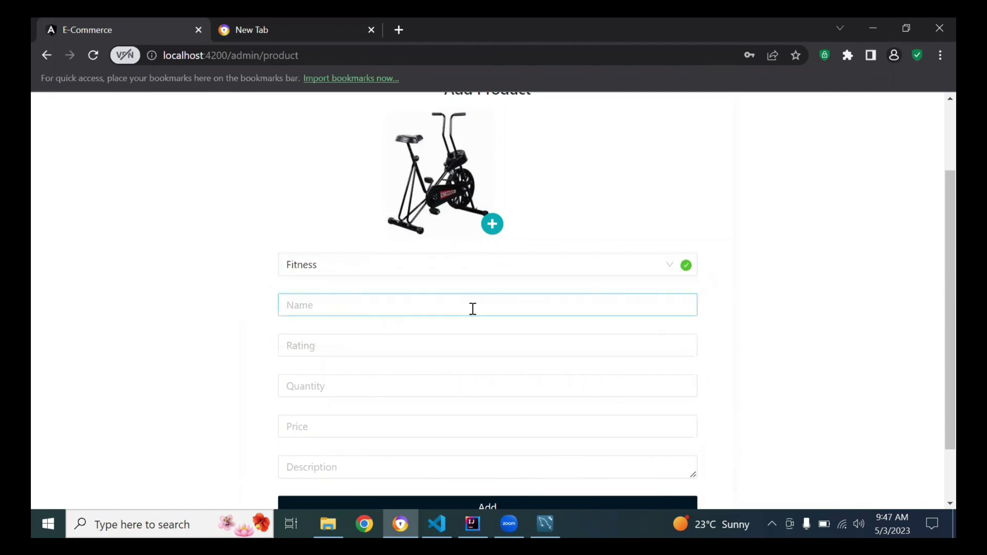
text(Cycle)
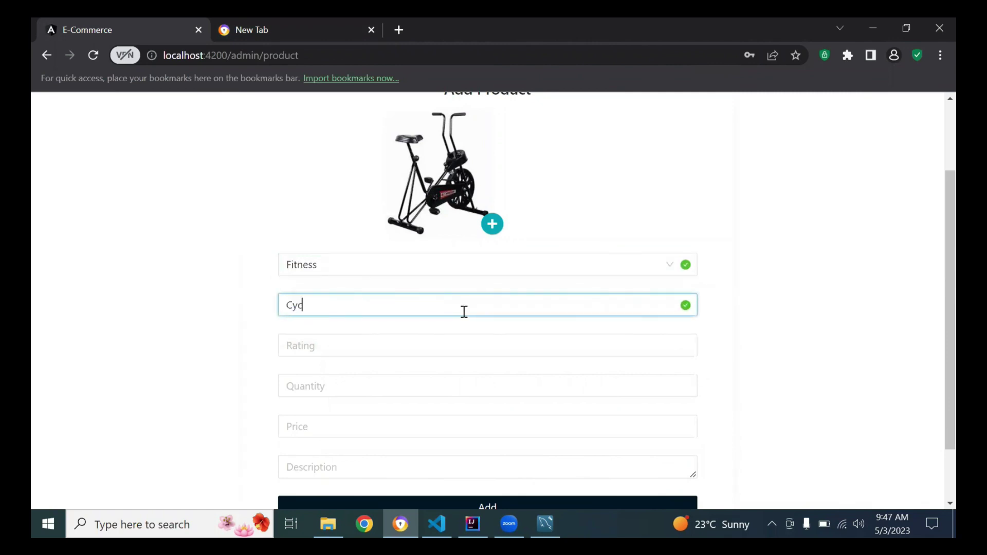
click(416, 346)
text(5)
click(428, 383)
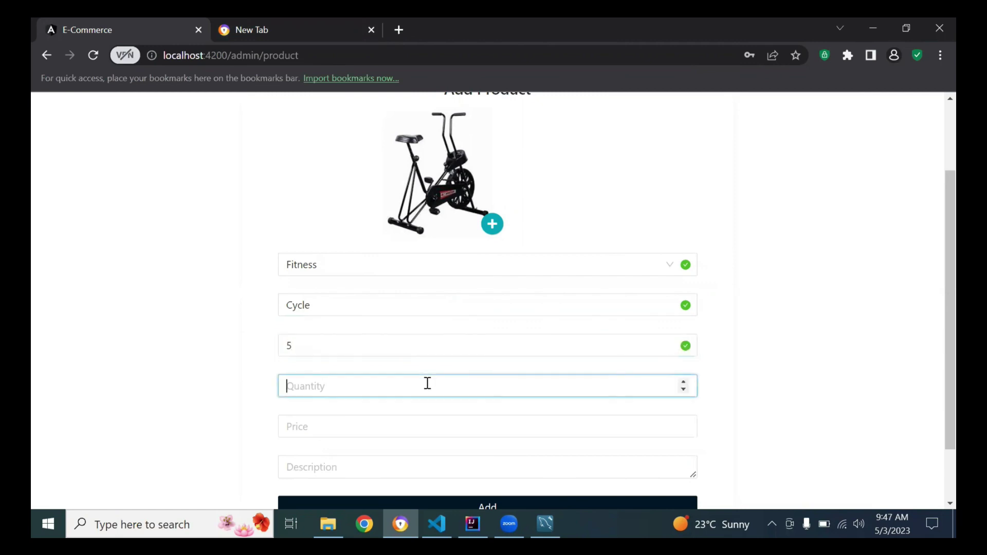
text(10)
Enter price 100 and description Hi, and post the Cycle product.
scroll(936, 381, down, 2)
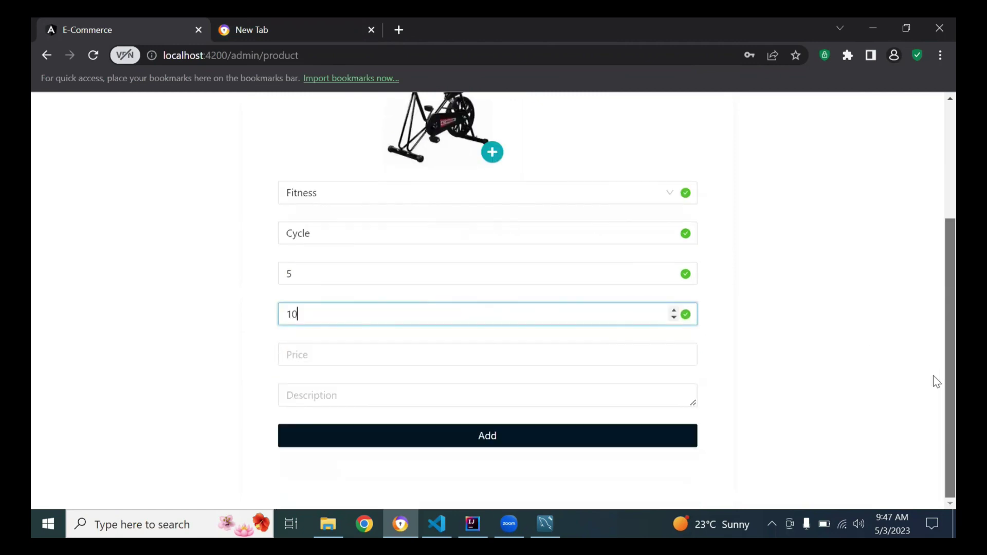
click(380, 360)
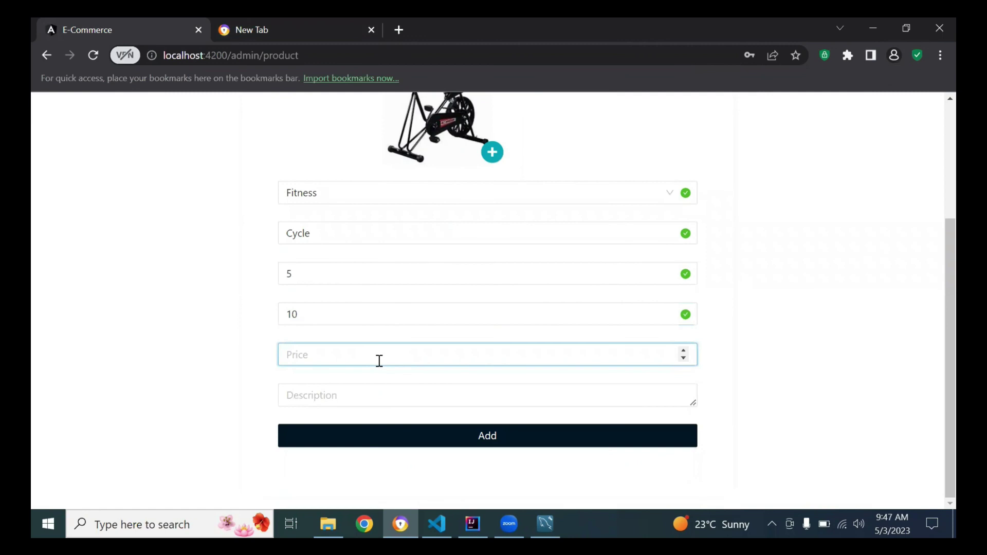
text(100)
click(396, 397)
text(Hi)
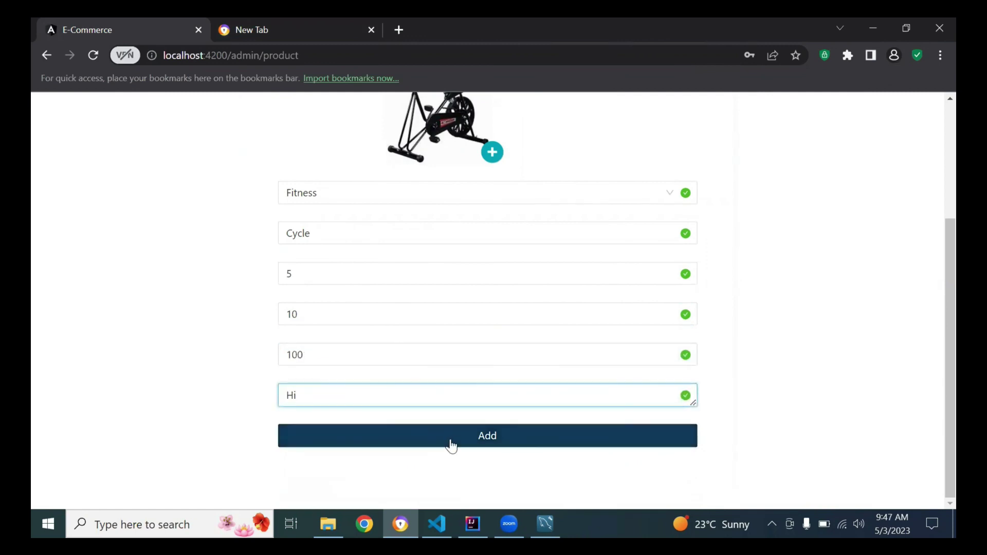
click(453, 443)
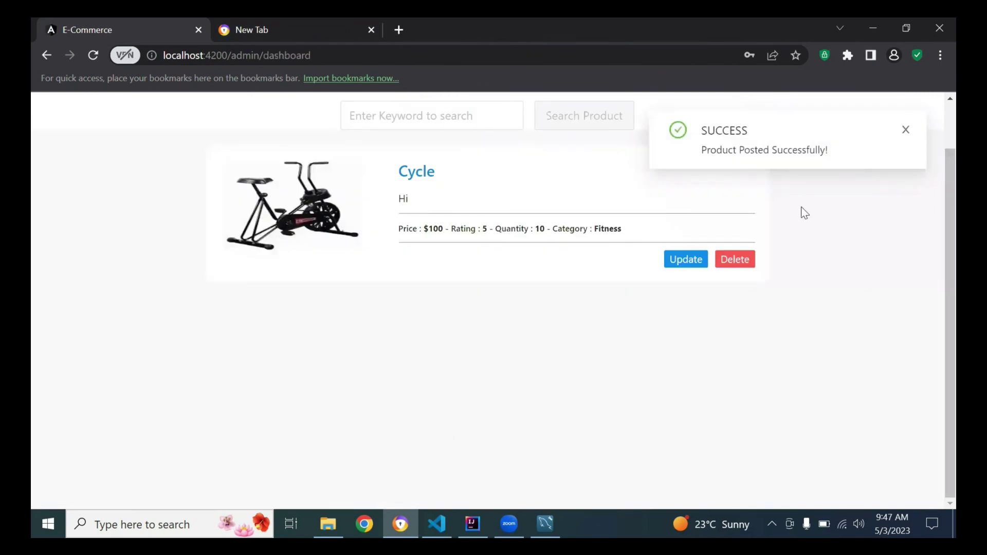
Open the Add Product page and upload the nail polish image.
triple_click(669, 236)
click(430, 334)
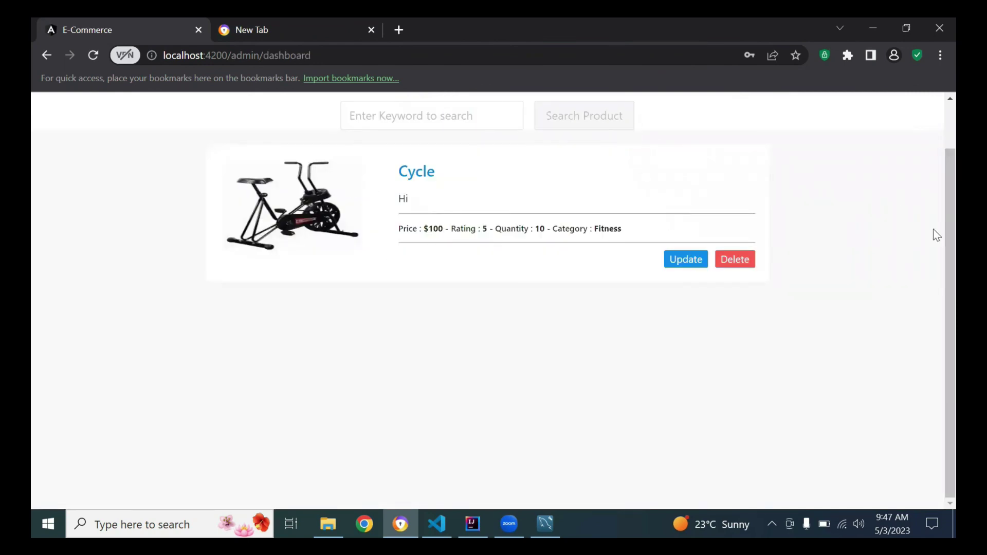
scroll(932, 231, up, 2)
click(697, 119)
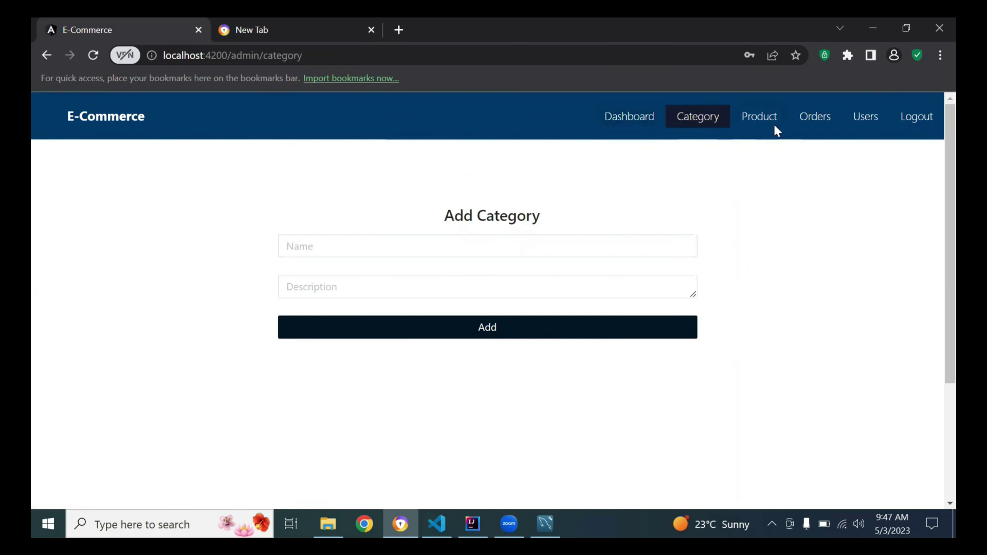
click(760, 119)
click(491, 329)
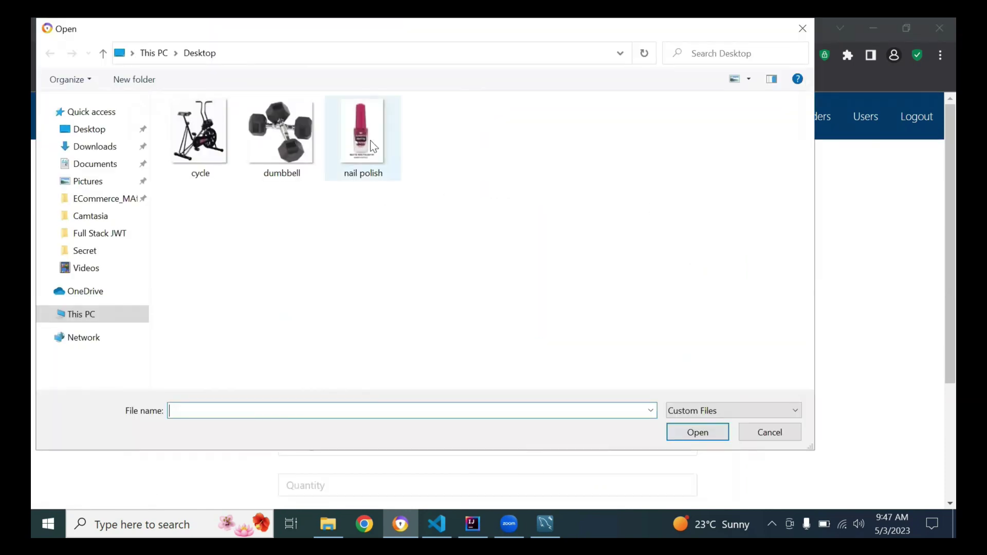
double_click(370, 143)
Set category Beauty Products, name Nail Polish, rating 4, quantity 20 and price 10.
click(369, 363)
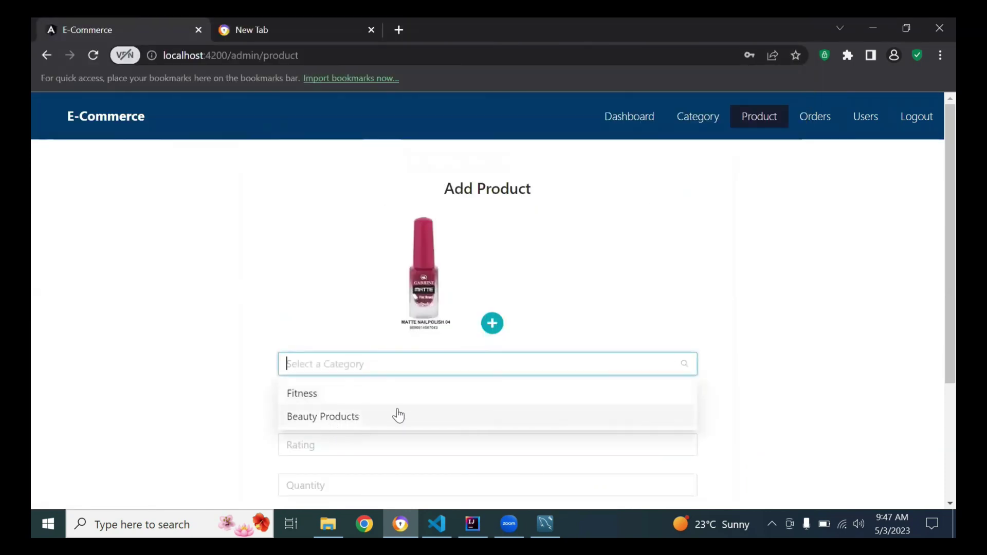
click(418, 419)
scroll(937, 272, down, 2)
click(452, 308)
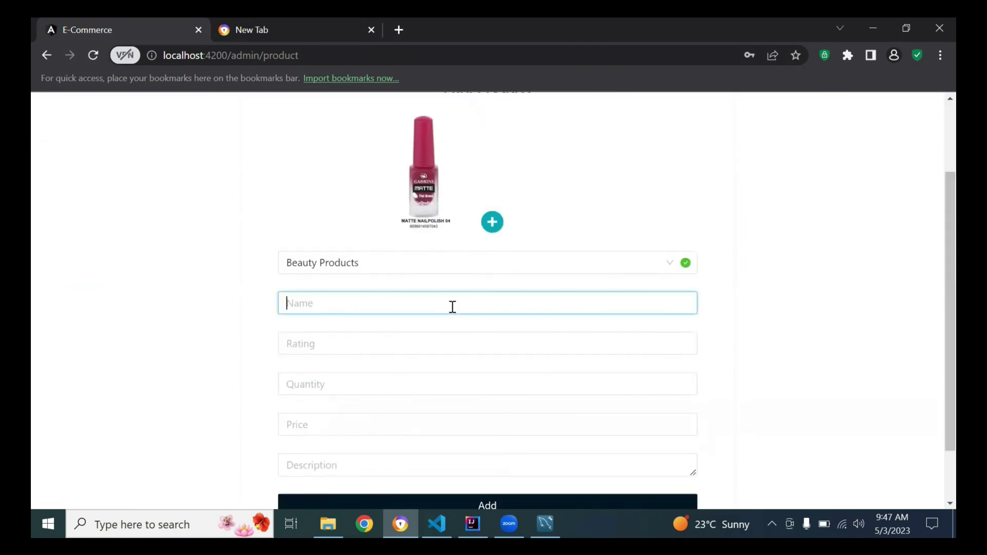
text(Nail Polish)
click(357, 343)
text(4)
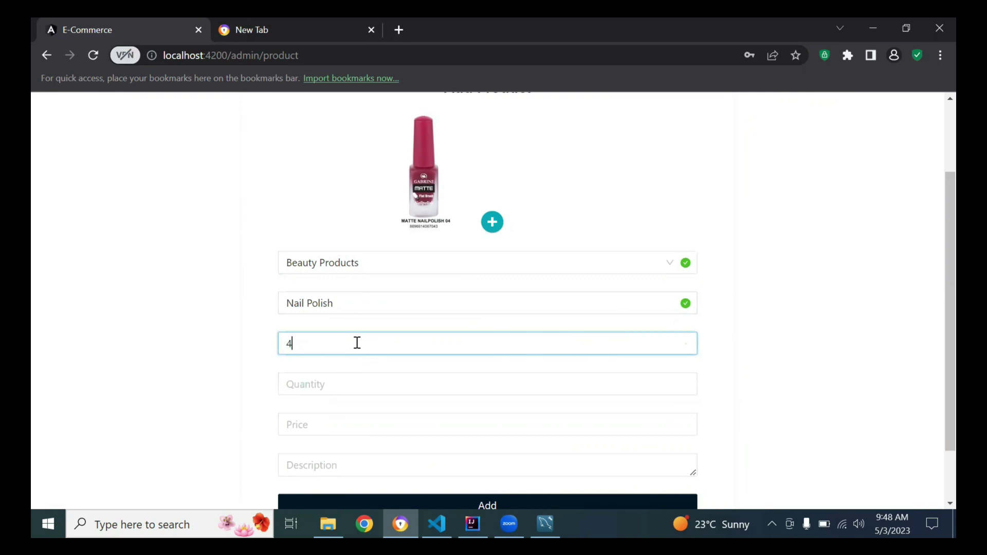
click(337, 384)
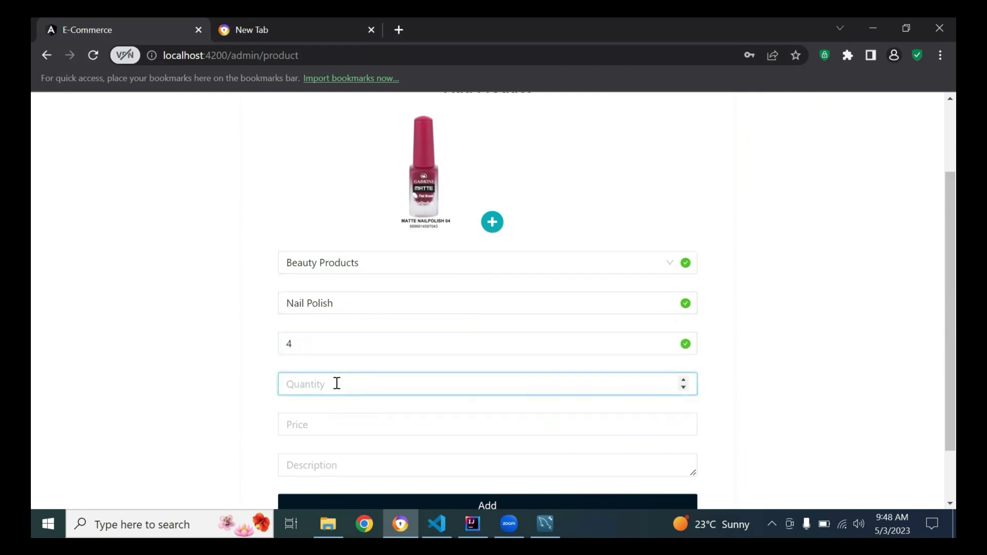
text(20)
click(399, 426)
text(1)
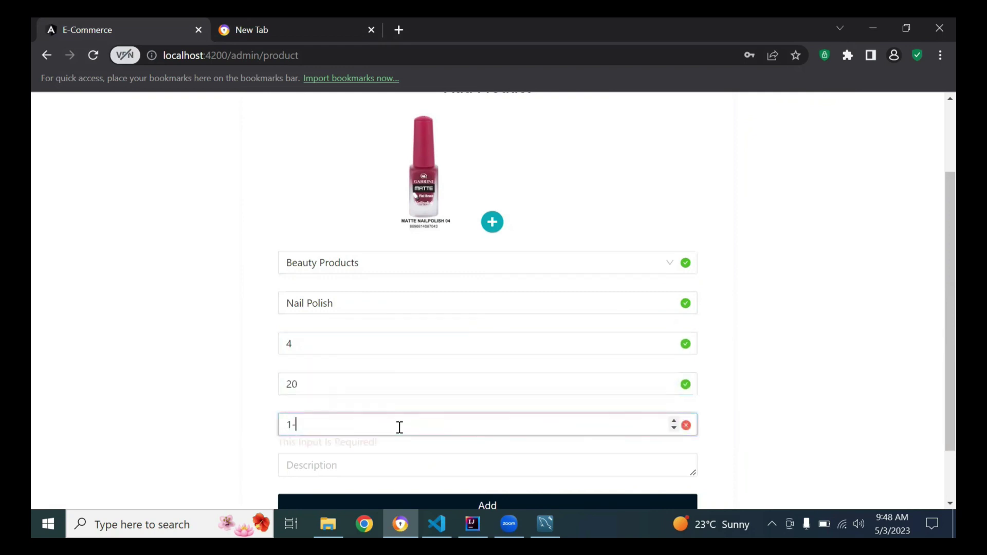
text(0)
Enter the description 'nail polish is blah' and post the product.
scroll(874, 360, down, 2)
click(456, 402)
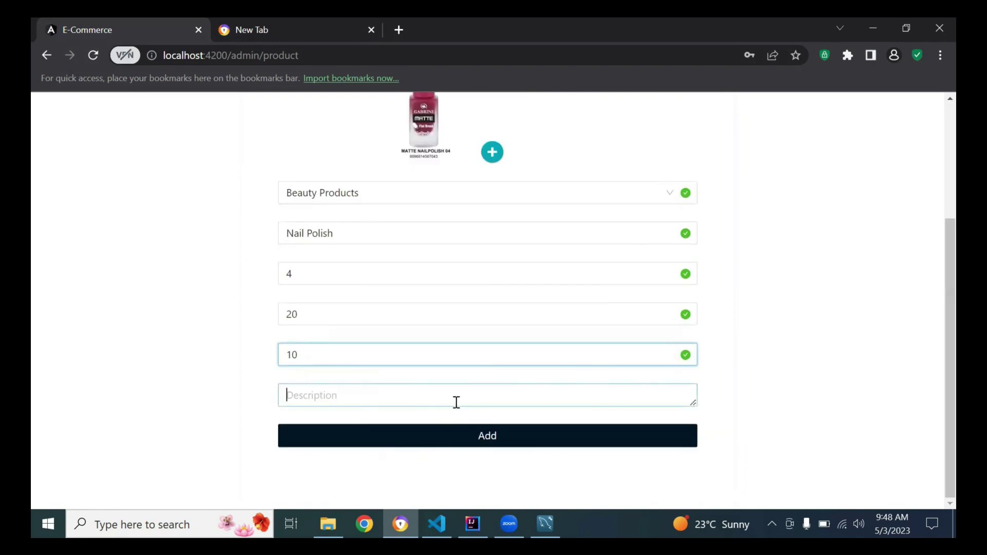
text(n)
key(BackSpace)
text(nai)
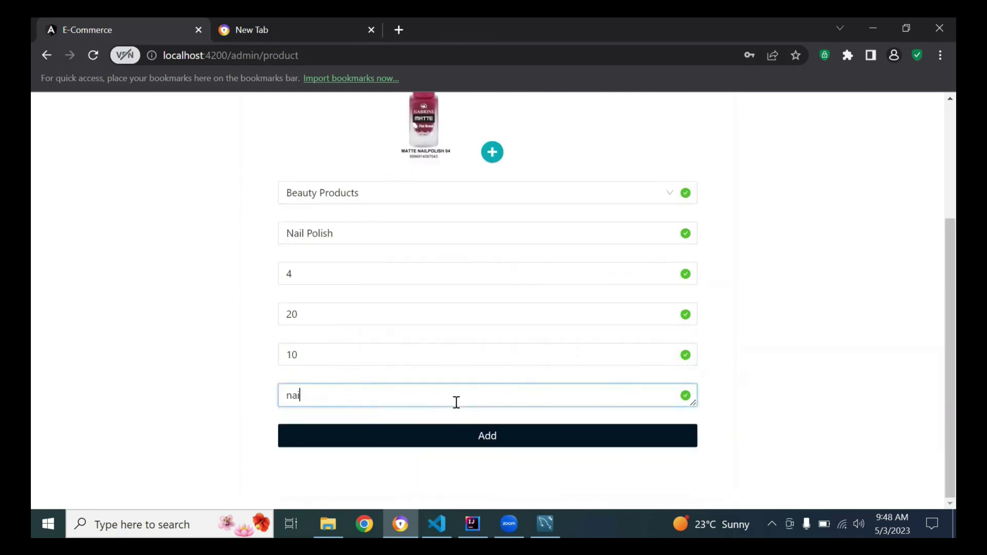
text(l polish is blah)
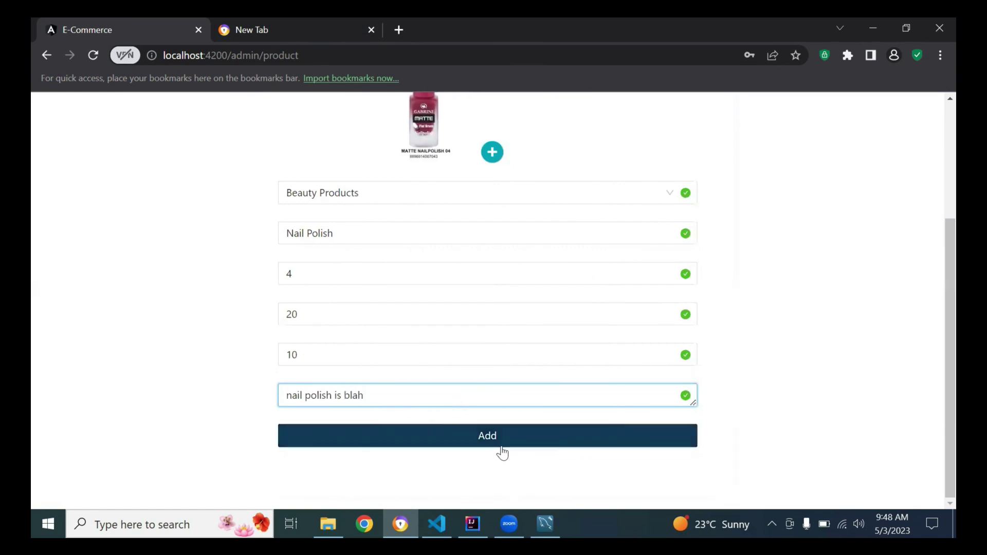
click(503, 452)
click(905, 130)
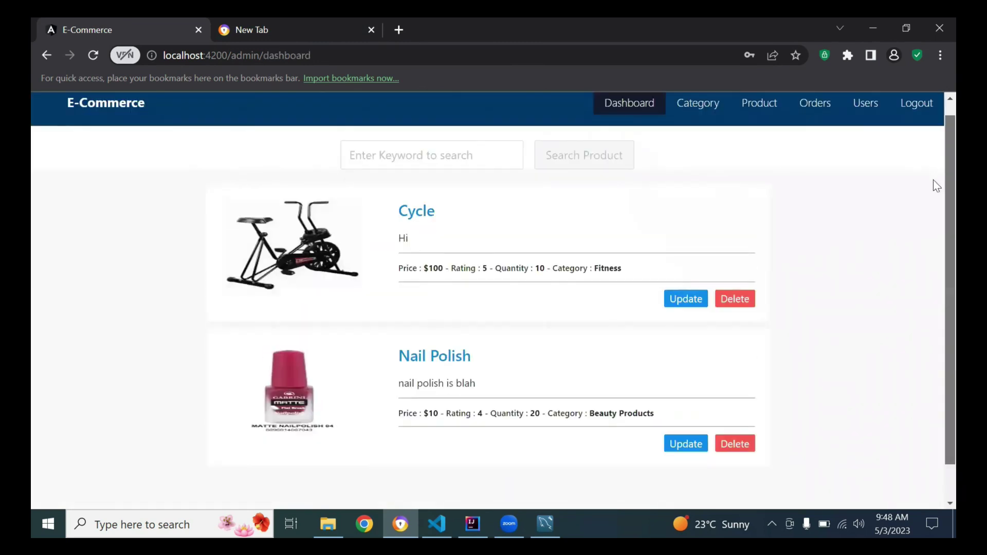
click(766, 118)
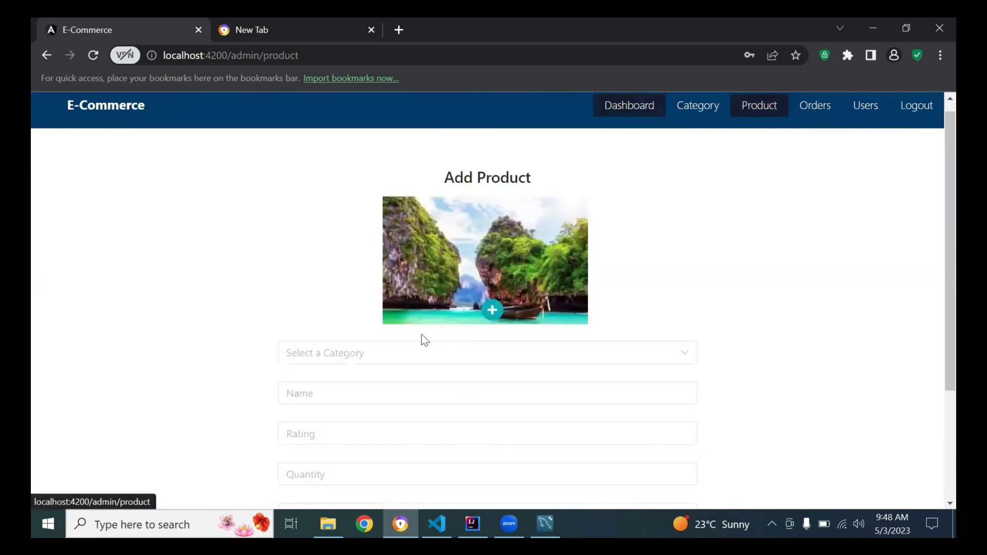
click(489, 308)
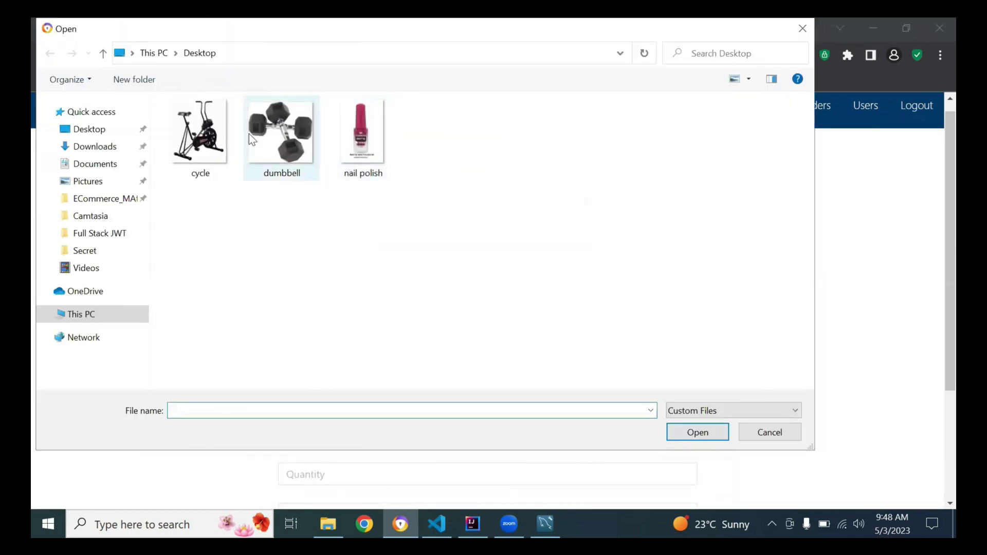
double_click(280, 134)
click(396, 353)
click(374, 389)
click(338, 390)
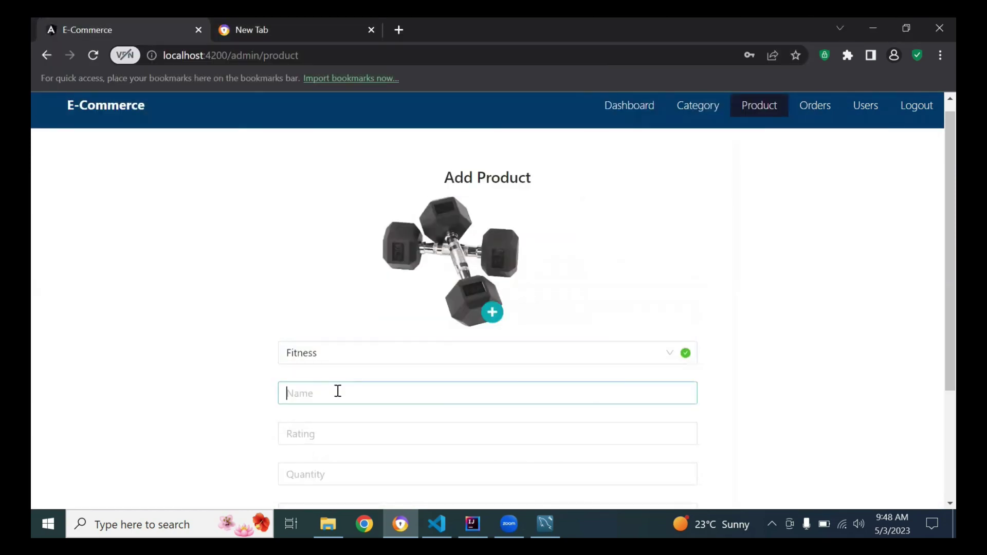
text(Bu)
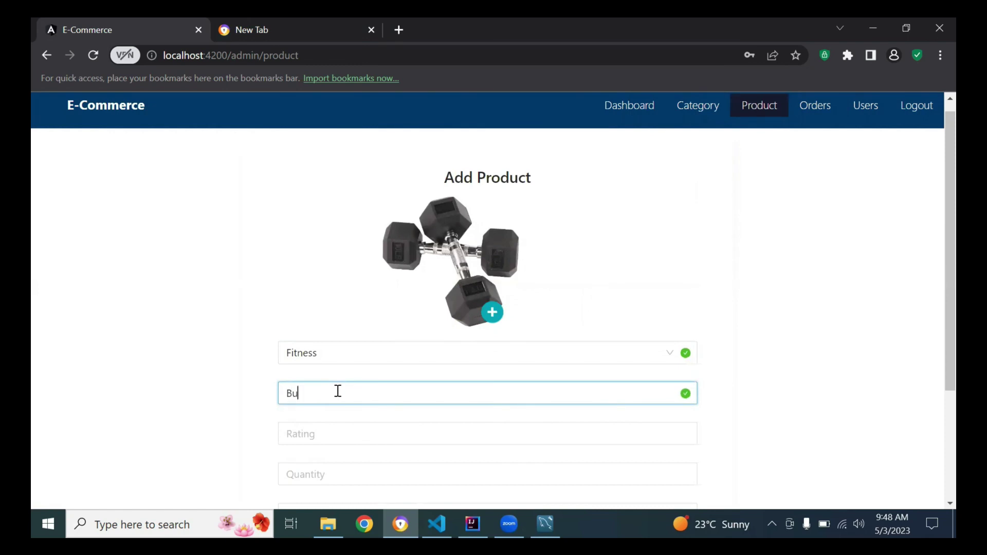
key(BackSpace)
key(BackSpace)
text(Dumbbell)
scroll(569, 344, down, 2)
click(473, 325)
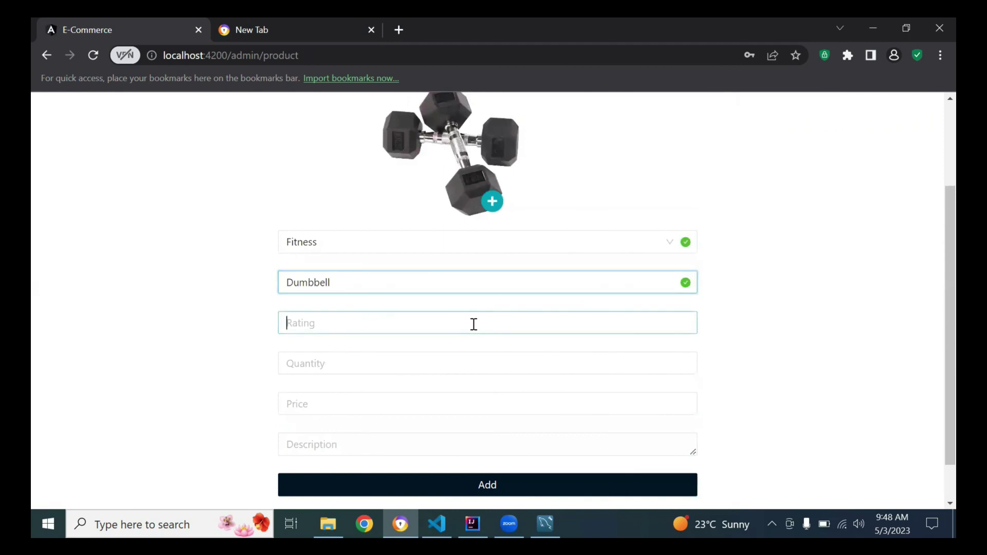
text(5)
click(432, 369)
text(20)
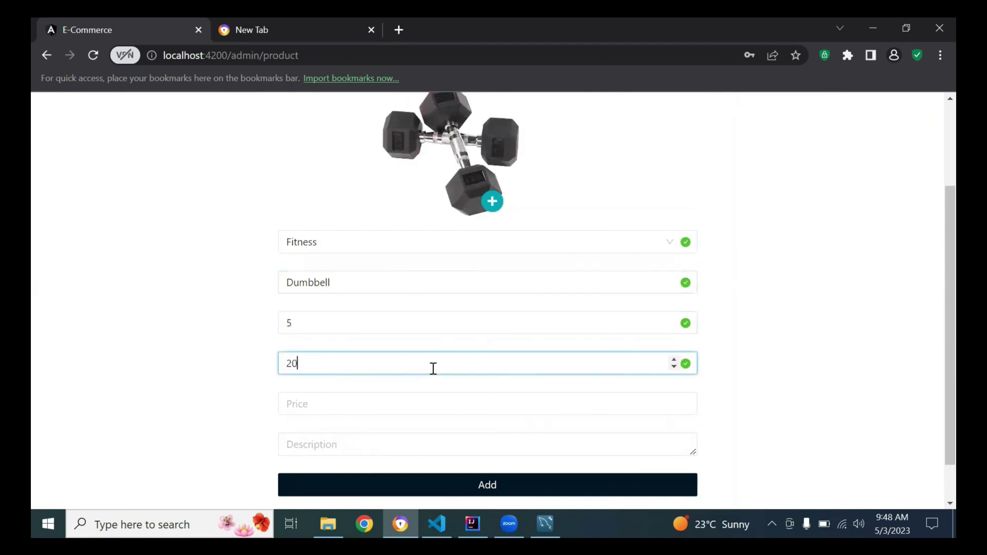
click(460, 404)
text(5)
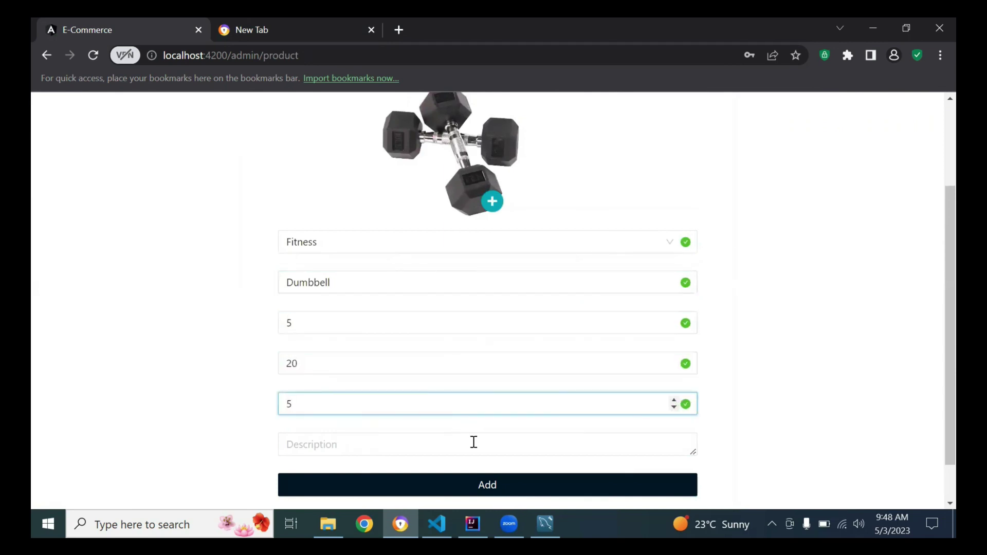
click(478, 463)
click(470, 445)
text(Hi)
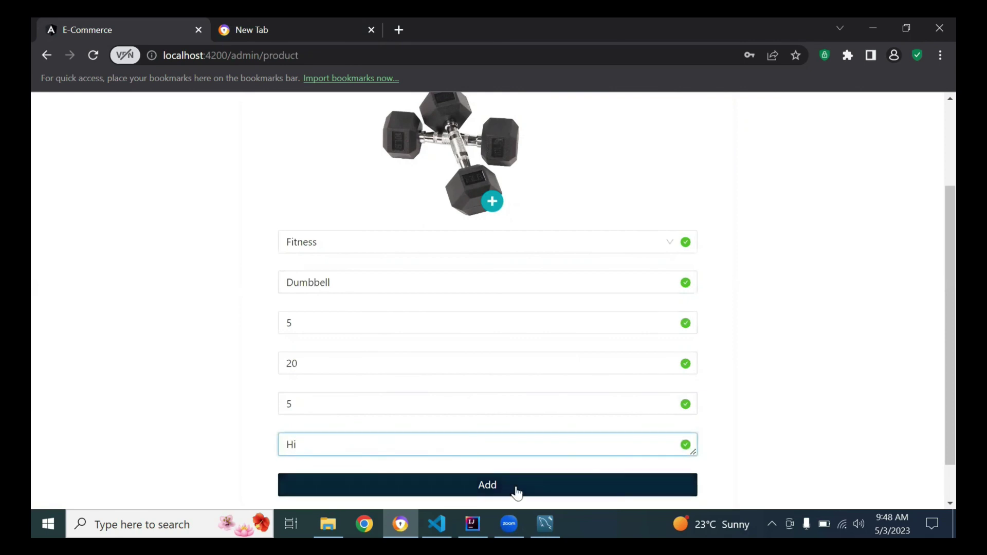
click(516, 491)
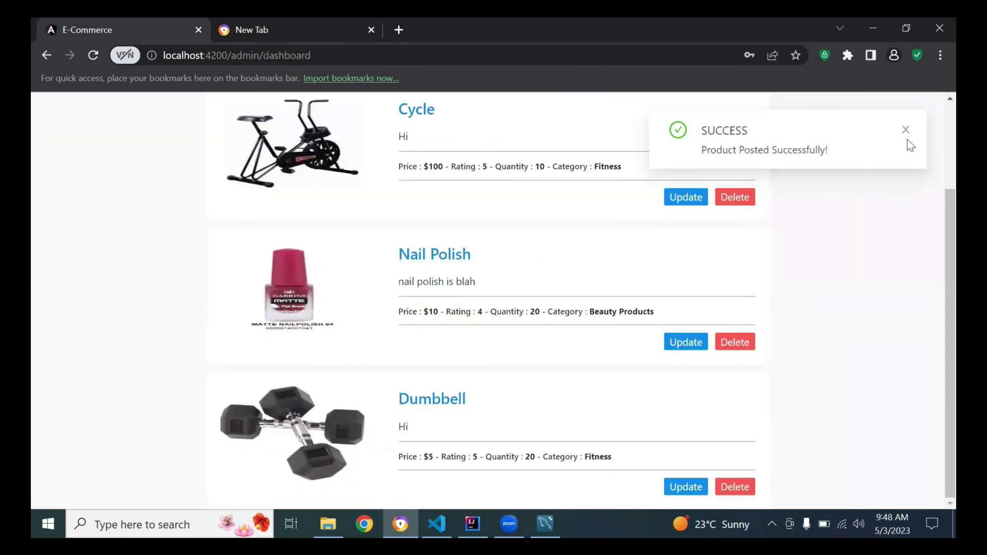
click(907, 130)
scroll(931, 154, up, 2)
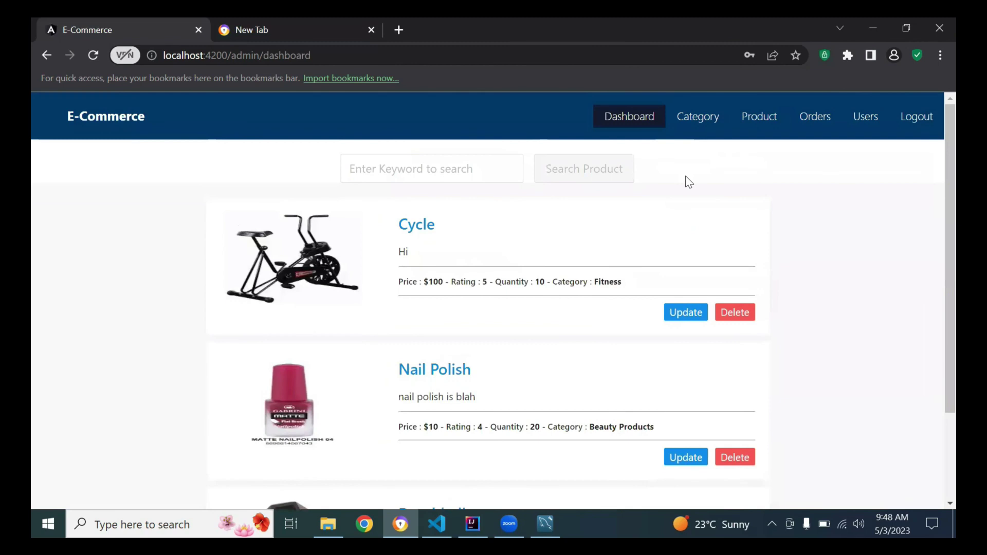
scroll(933, 248, down, 1)
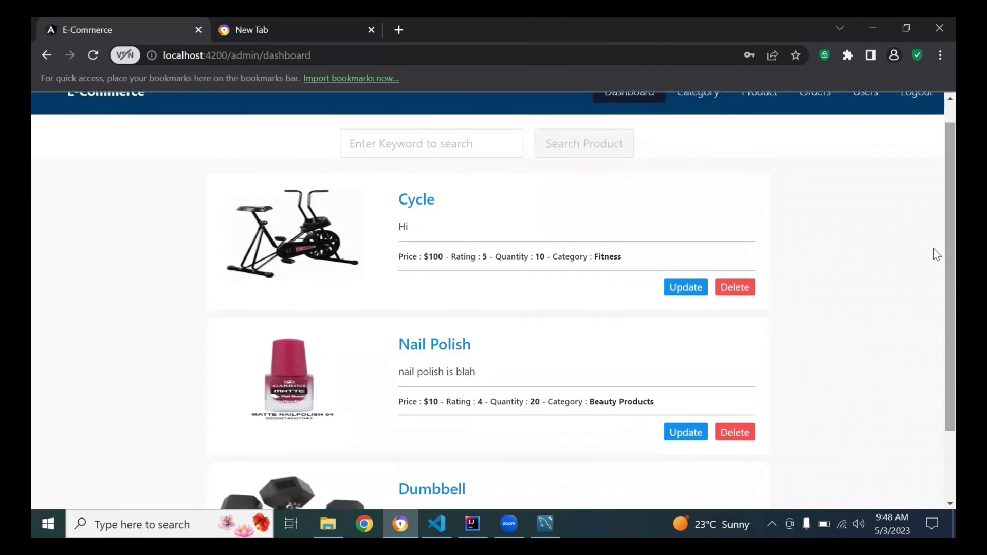
scroll(934, 308, down, 2)
scroll(934, 257, up, 3)
scroll(934, 344, down, 3)
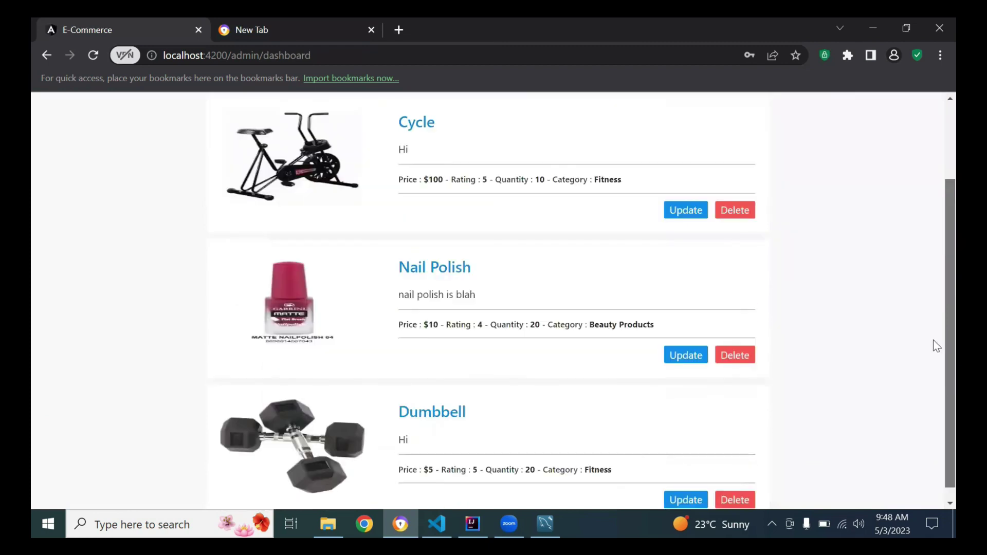
scroll(935, 288, up, 3)
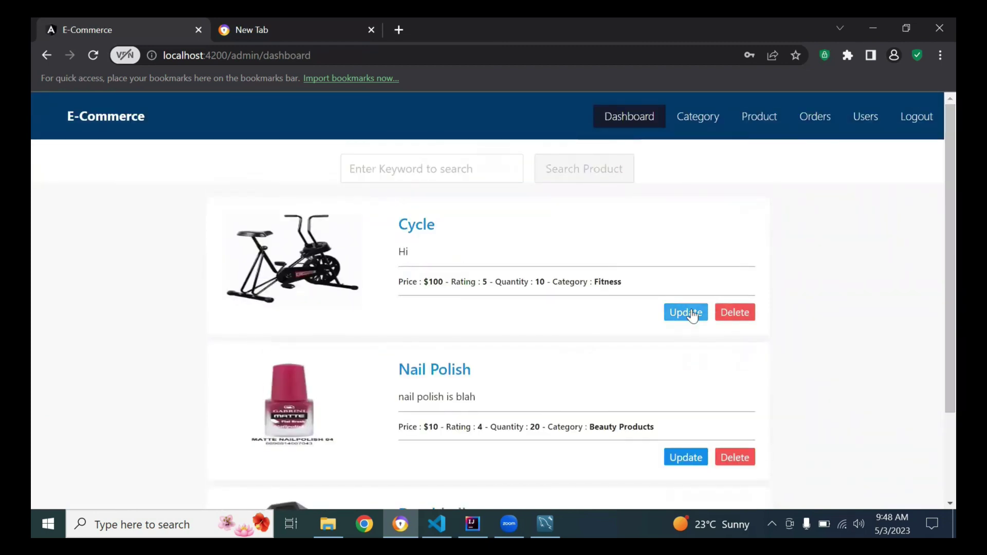
Open the Cycle product's edit form.
click(689, 312)
scroll(934, 345, down, 3)
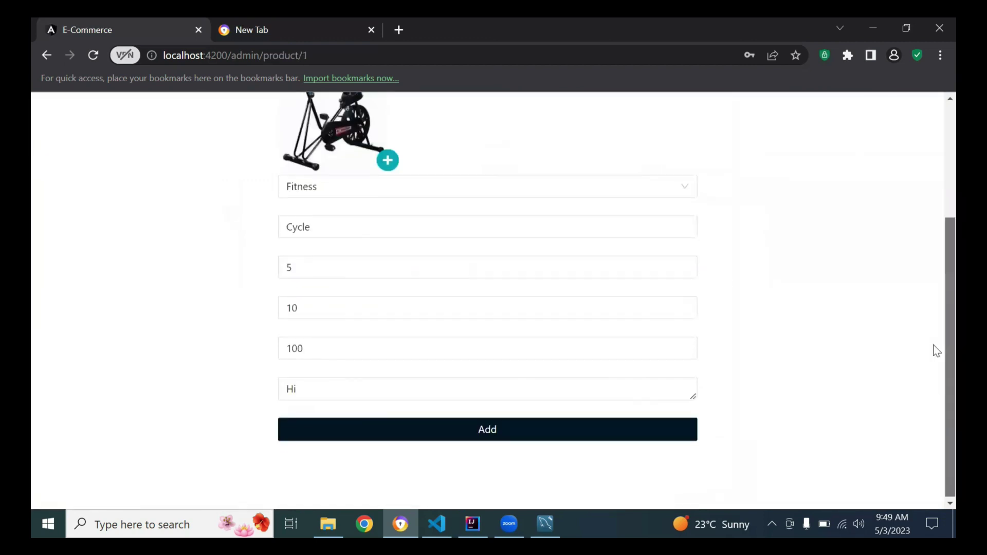
scroll(934, 258, up, 3)
scroll(933, 252, down, 1)
scroll(933, 324, up, 1)
scroll(934, 354, down, 3)
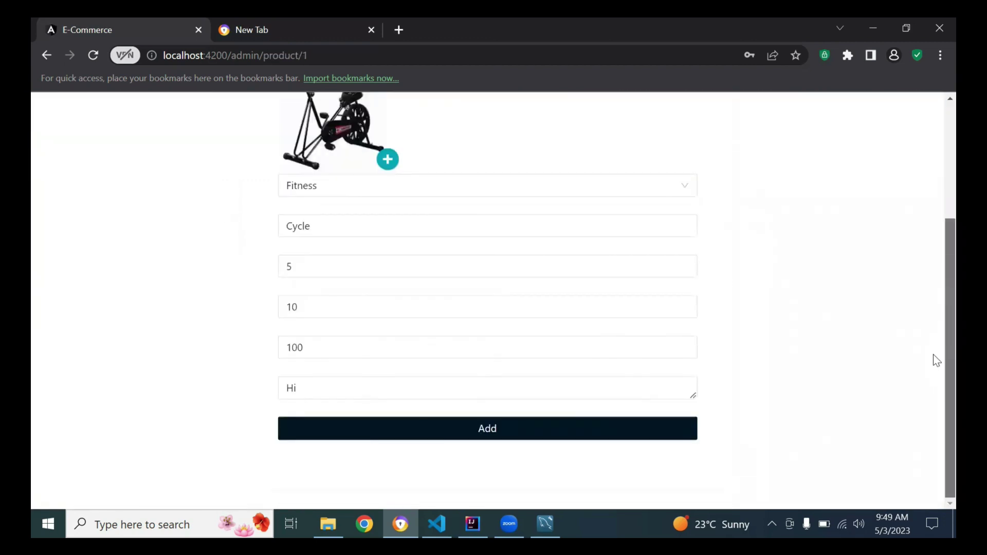
click(351, 305)
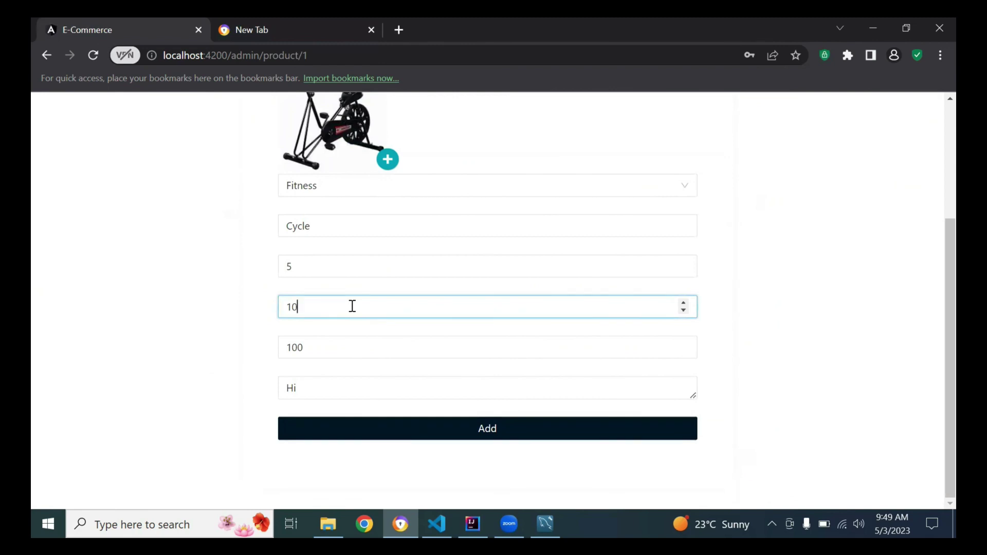
Replace the price 100 with 500, save, and highlight the new $500 price.
click(352, 347)
key(BackSpace)
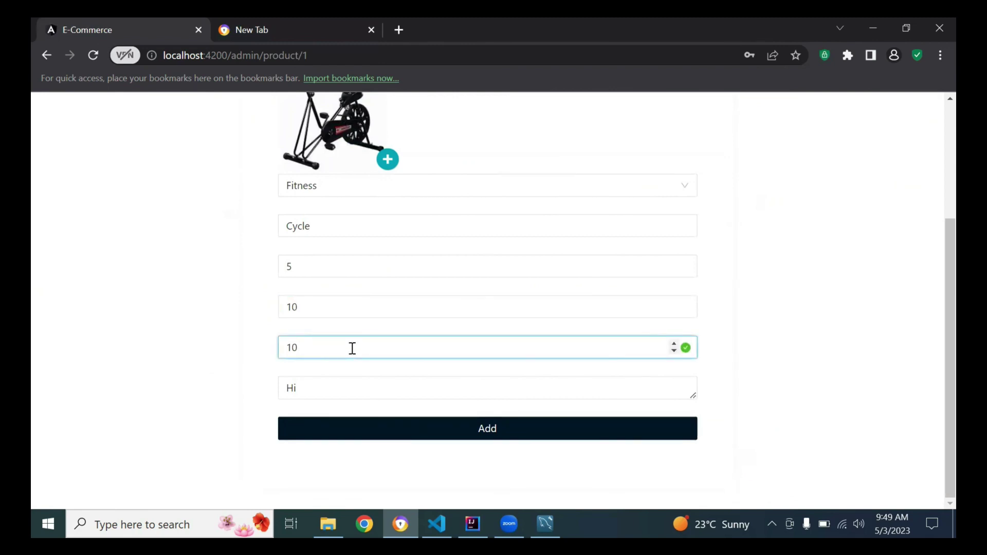
key(BackSpace)
key(BackSpace)
text(500)
click(417, 438)
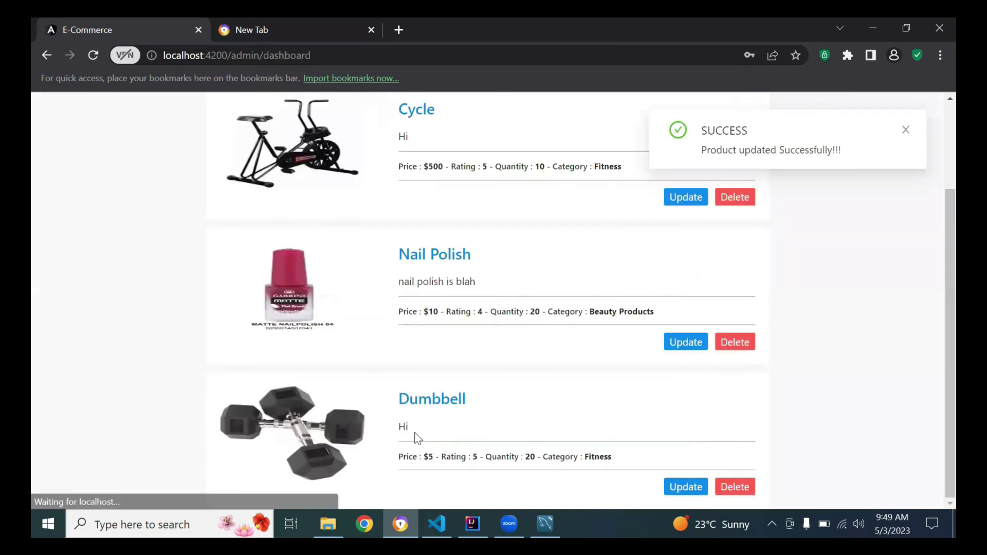
click(905, 130)
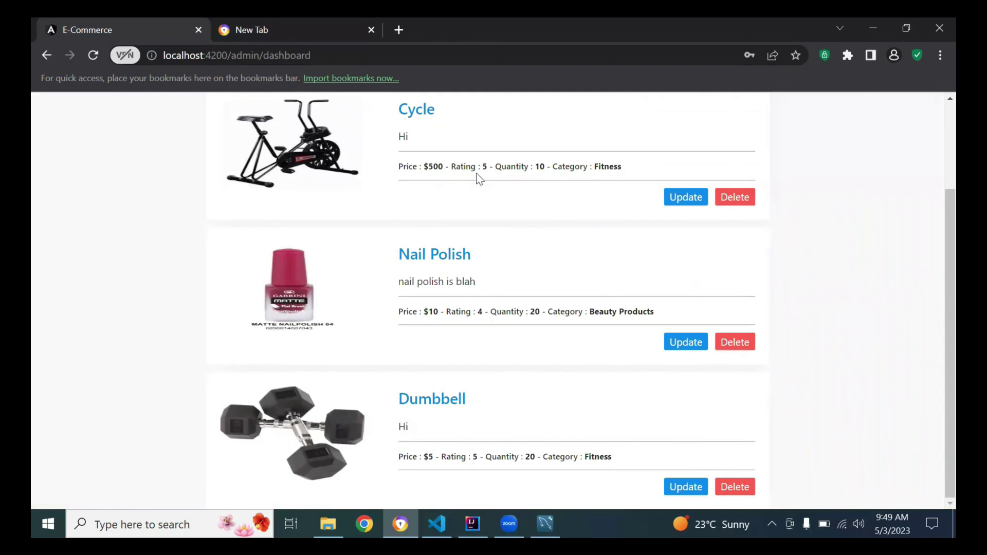
double_click(434, 166)
click(446, 189)
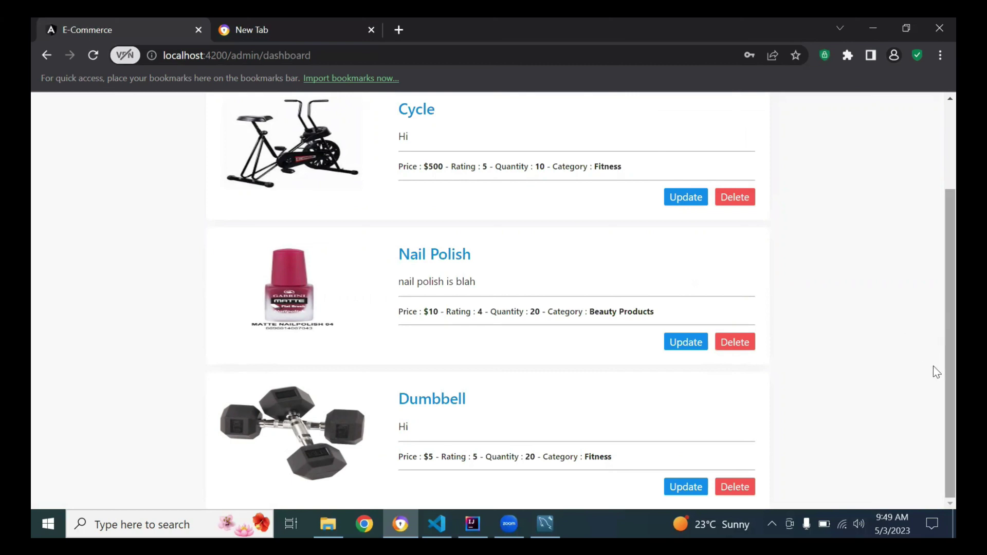
Delete the Dumbbell product, then bring up the Users page listing the one registered user.
click(734, 489)
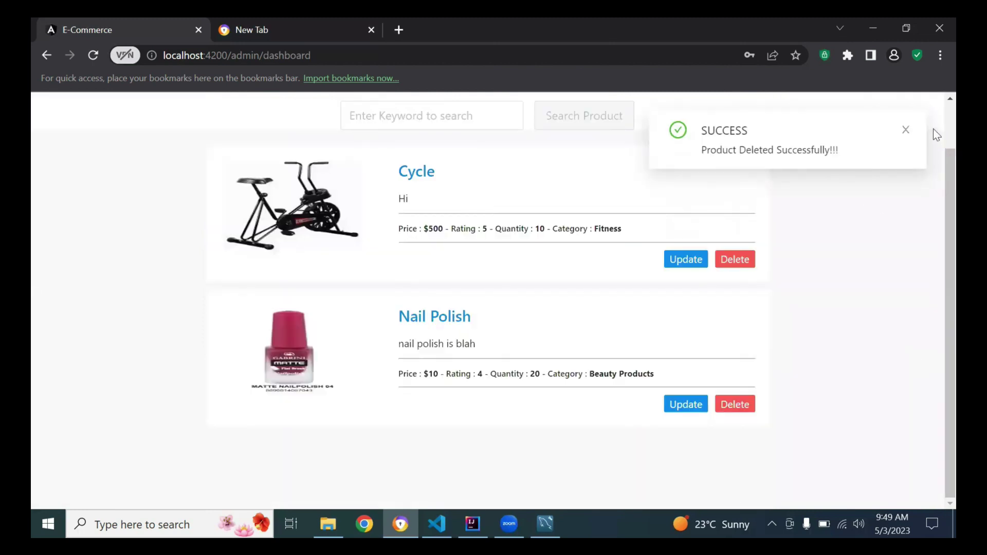
click(906, 131)
scroll(833, 257, up, 1)
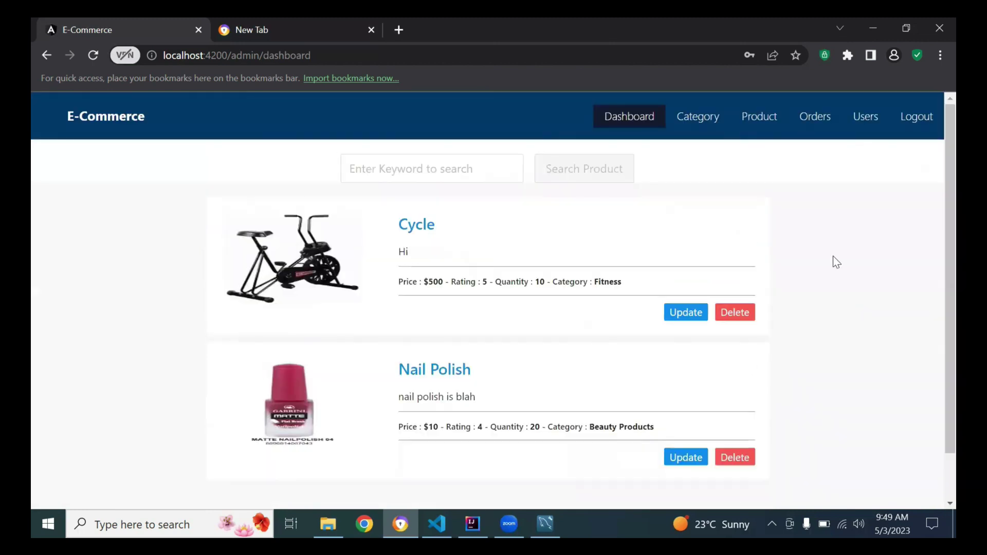
click(867, 118)
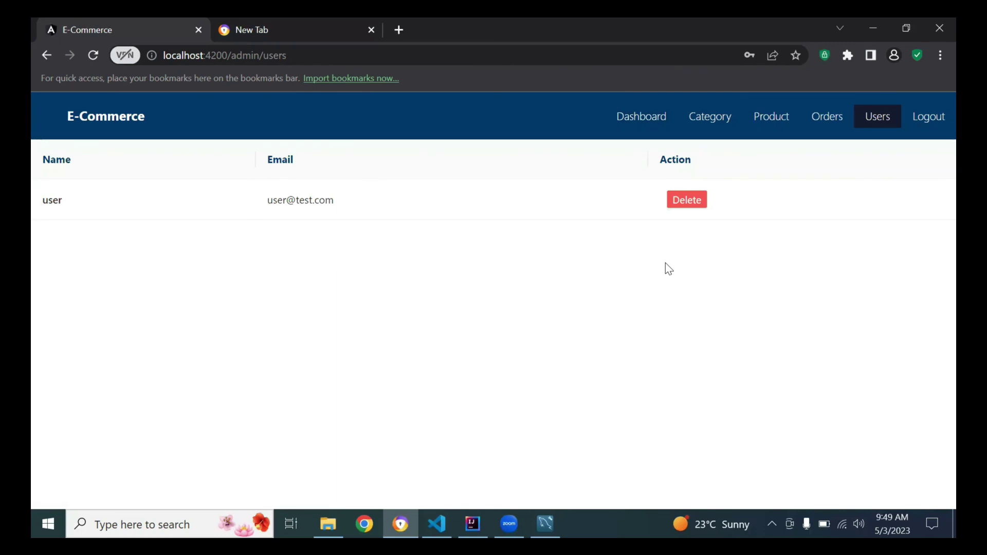
Log out of admin, sign in with the test user's email and password, and focus the category search box.
click(931, 126)
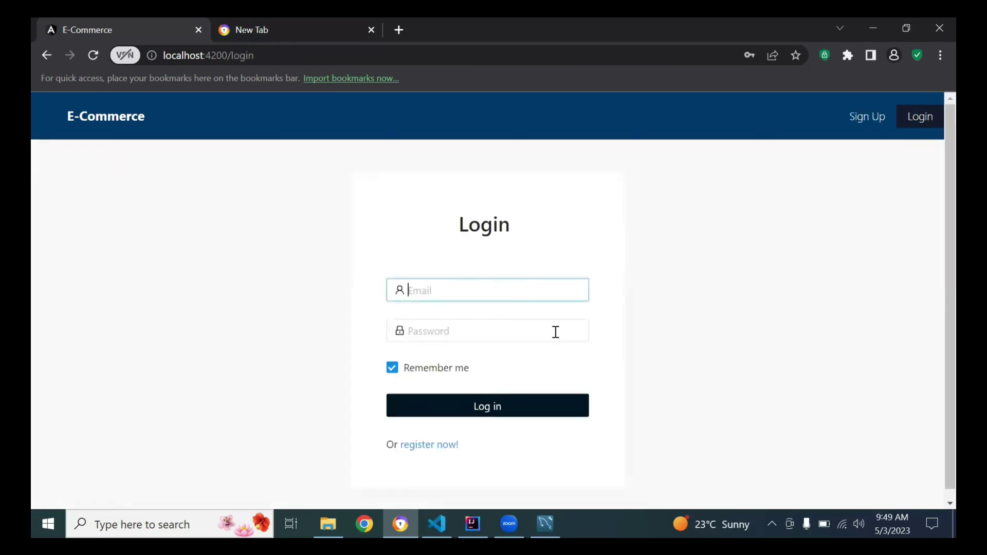
text(user@test.com)
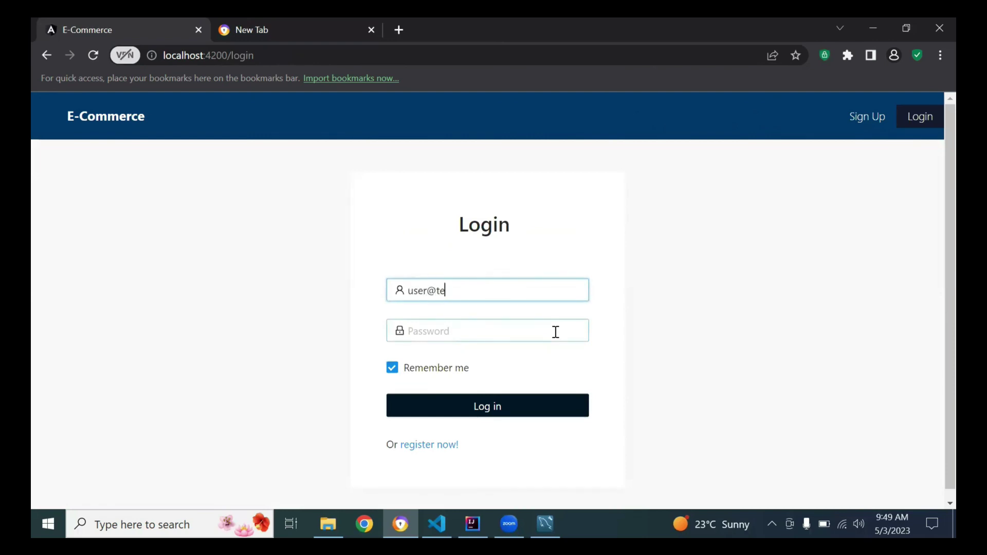
click(556, 332)
text(1234)
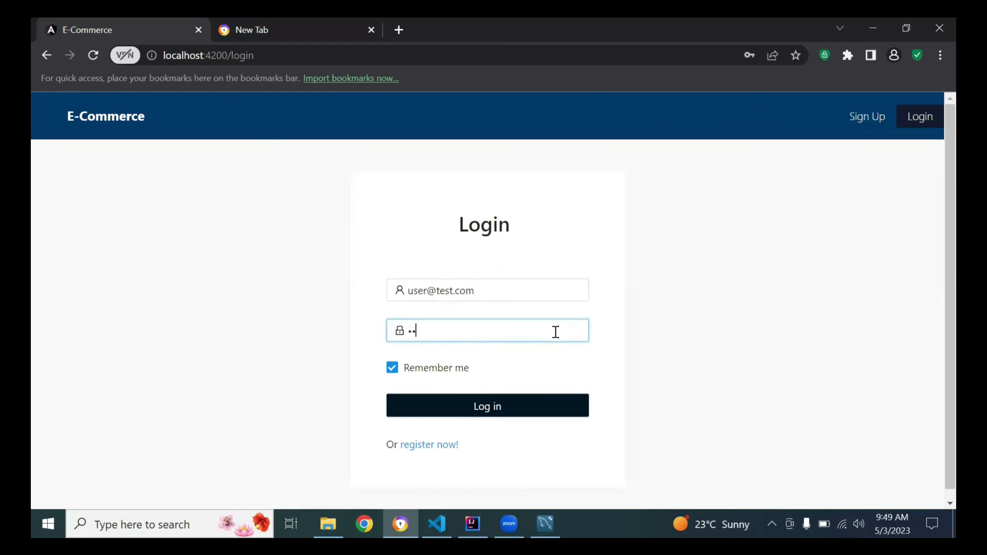
key(Return)
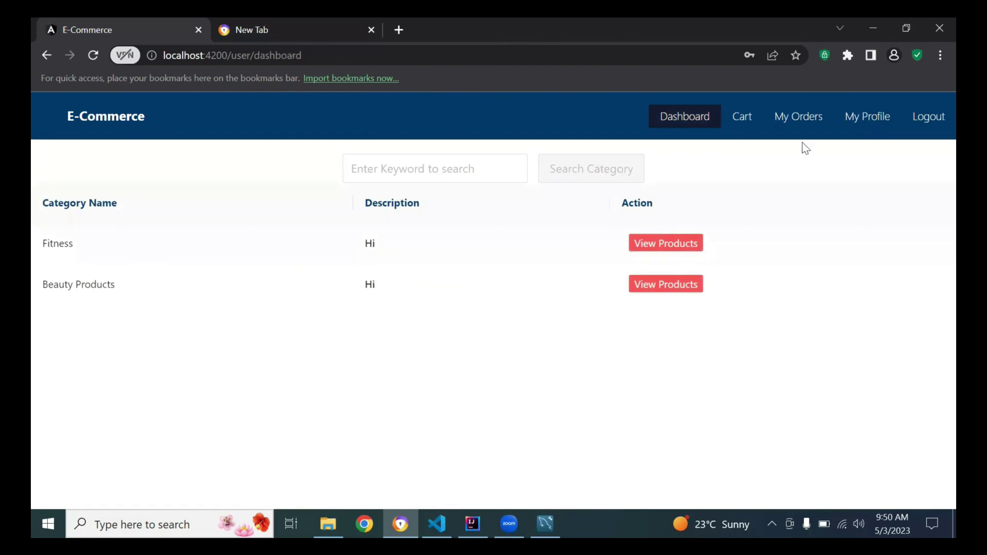
click(426, 169)
click(226, 353)
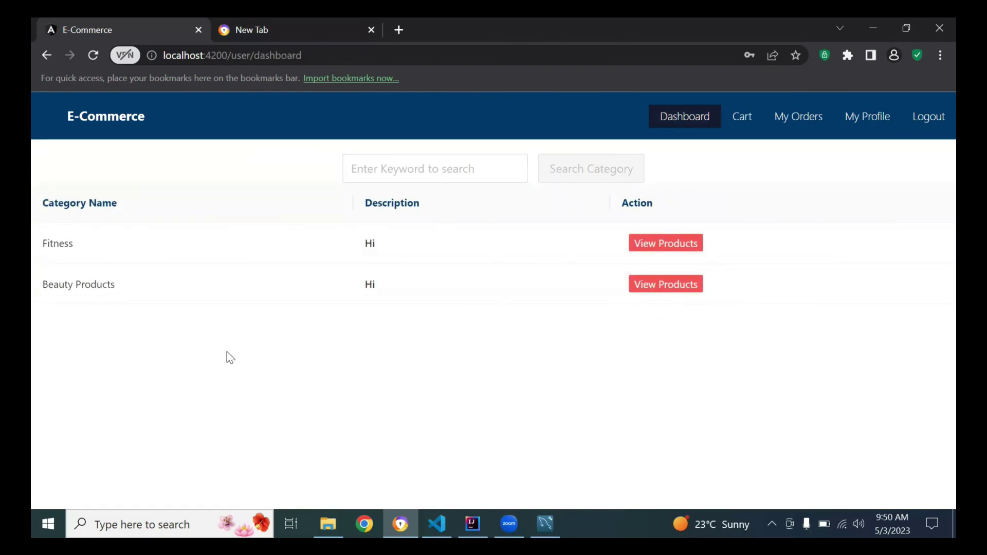
click(381, 168)
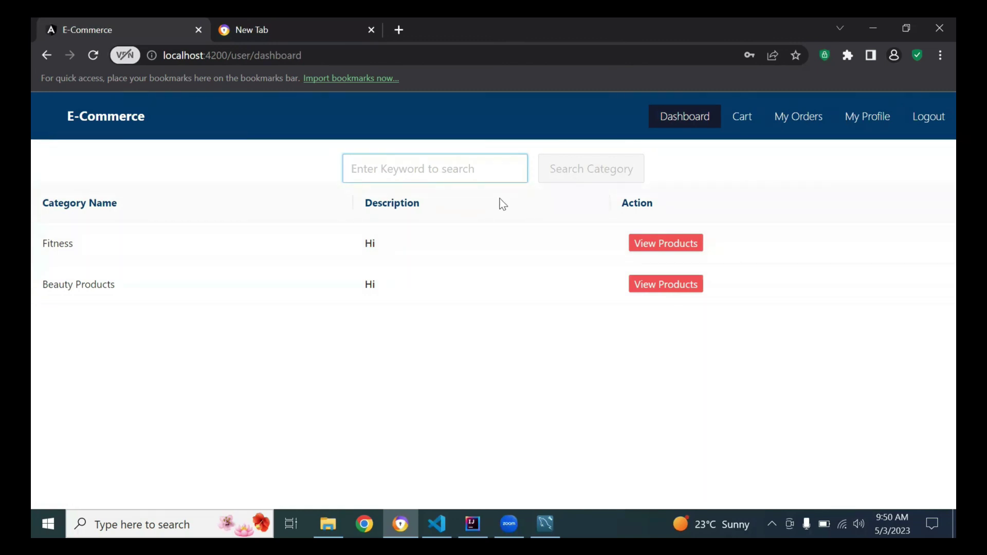
Search categories for 'f' to find Fitness.
text(f)
click(557, 180)
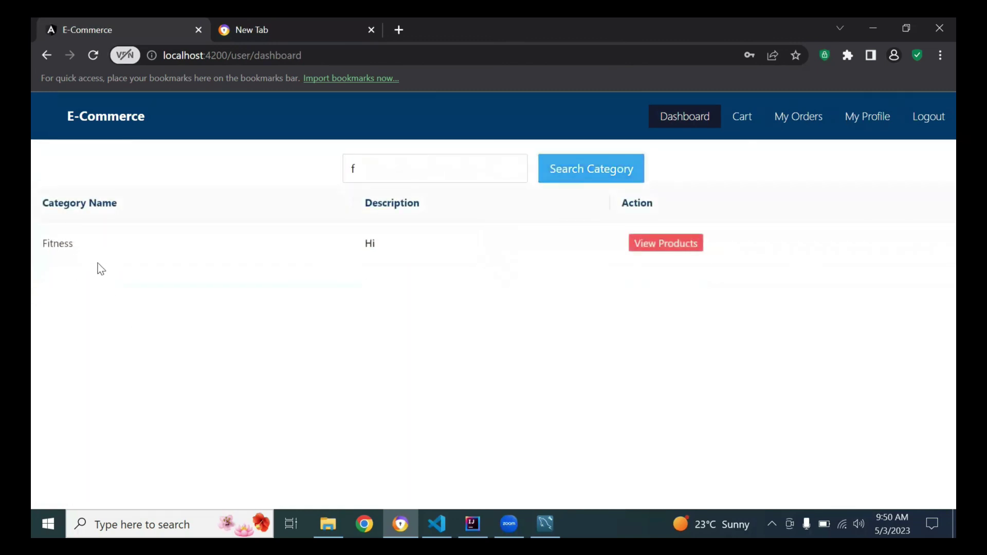
drag(100, 269, 119, 304)
click(119, 304)
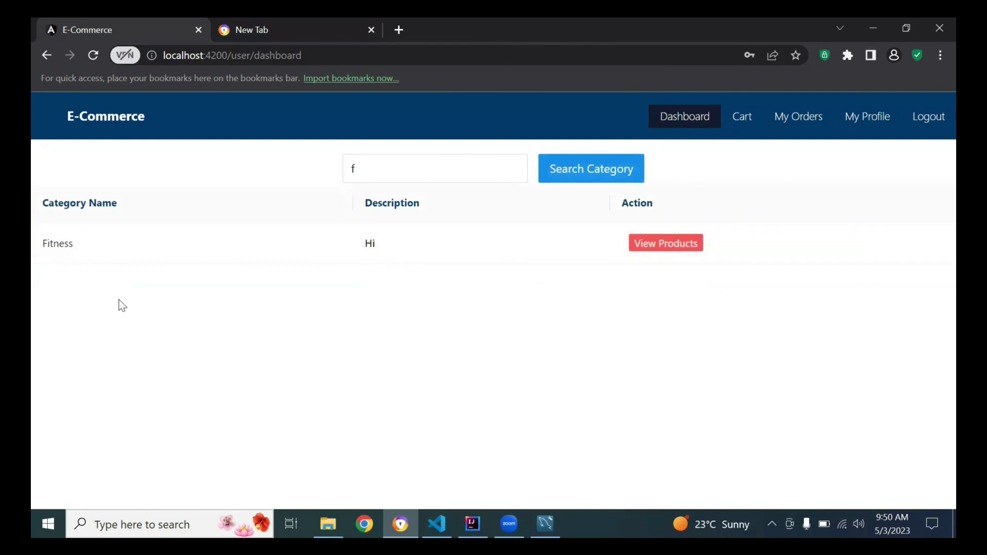
Replace the keyword with 'beauty' and search, leaving only Beauty Products.
click(394, 171)
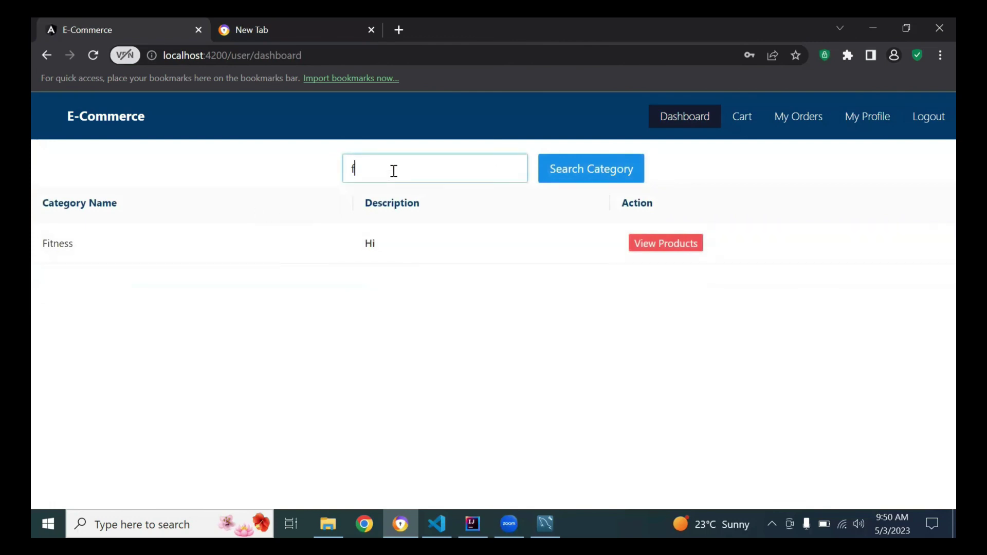
key(BackSpace)
text(beauty)
click(566, 179)
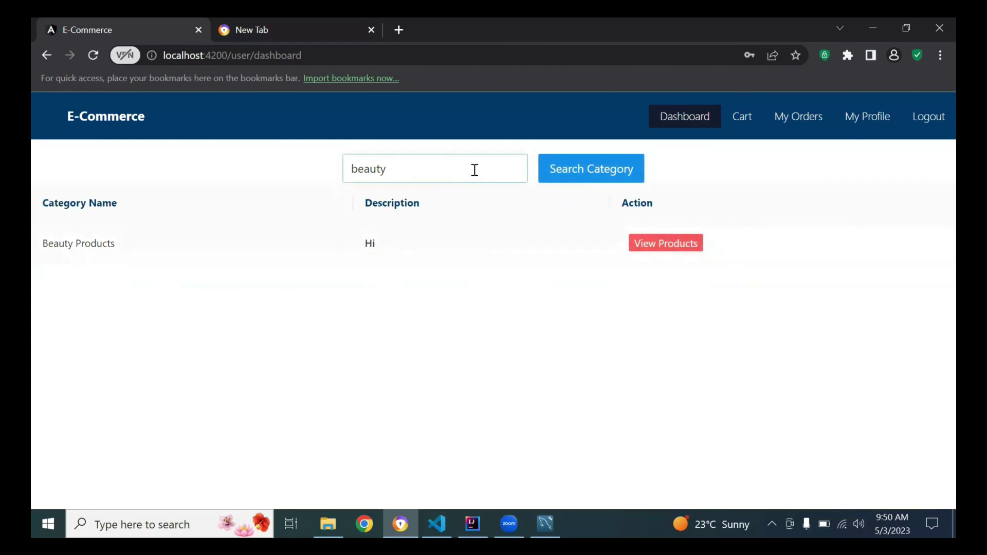
Clear the search keyword and reload the dashboard to show all categories.
drag(474, 169, 296, 172)
key(BackSpace)
click(93, 55)
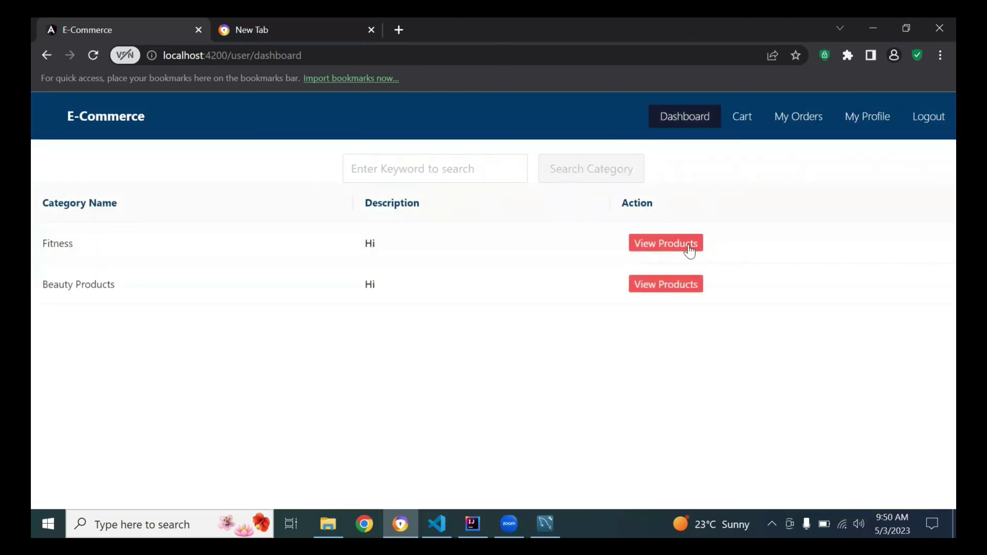
Check Fitness products (Cycle at $500), then view Beauty Products to reach Nail Polish at $10.
click(654, 247)
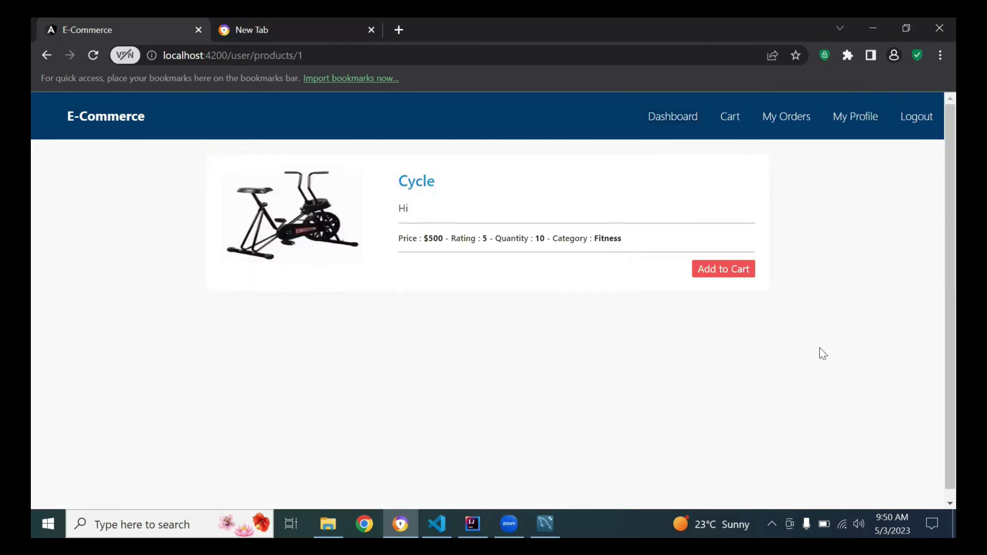
click(45, 55)
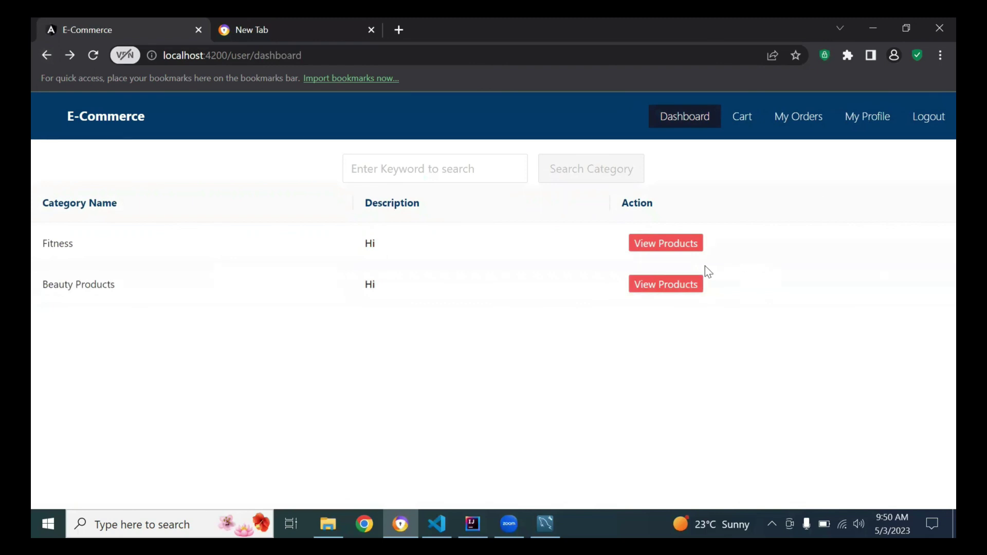
click(666, 286)
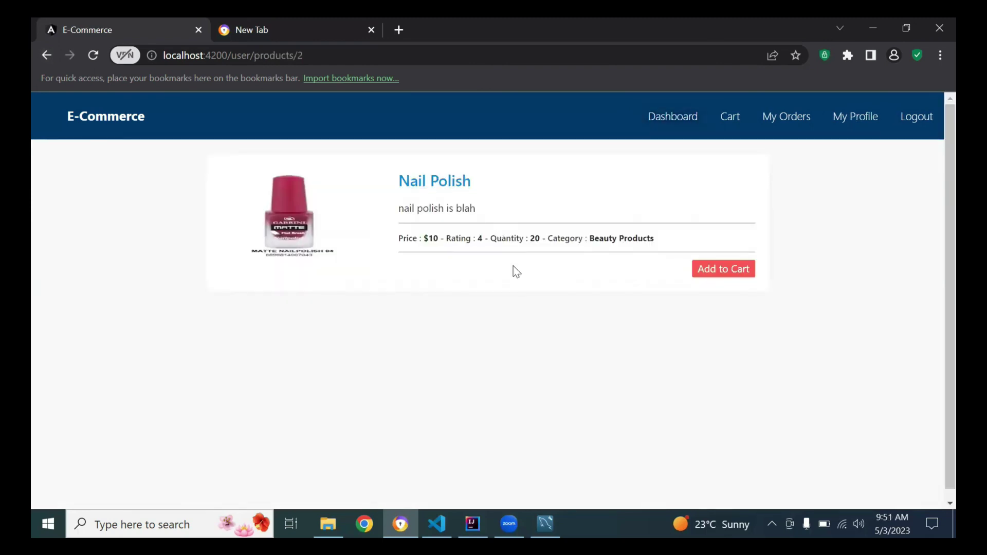
click(743, 272)
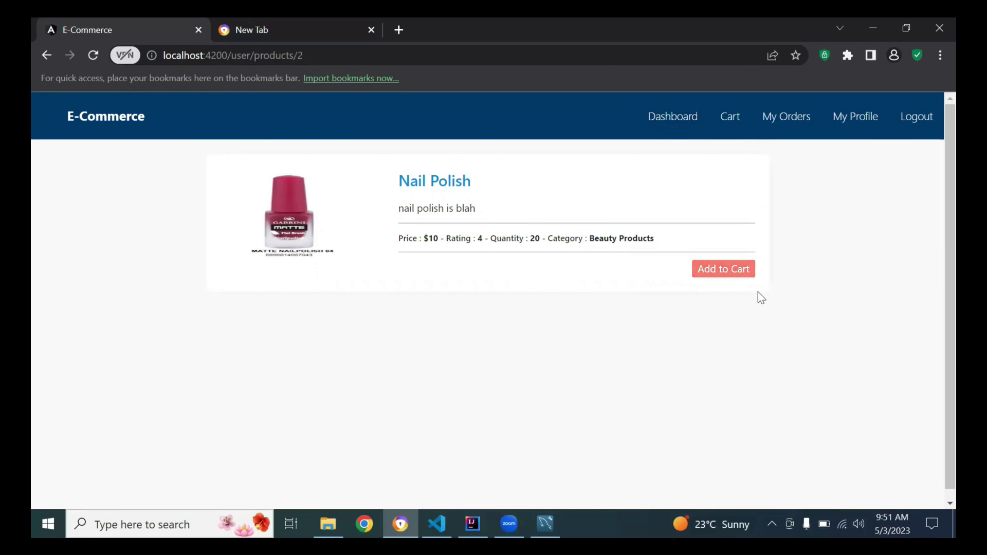
Add Nail Polish to the cart and dismiss the added-to-cart message.
click(723, 274)
click(725, 275)
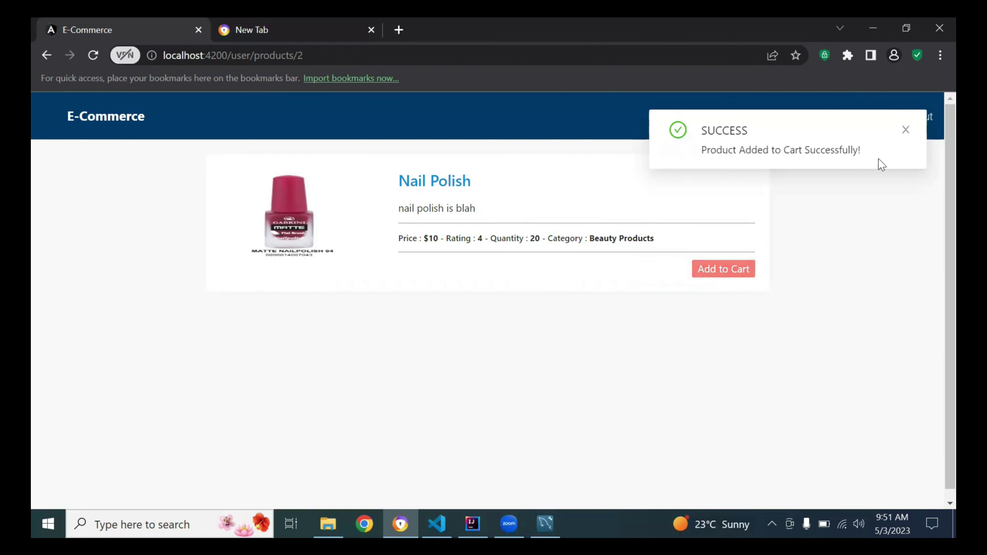
key(ctrl+a)
click(736, 164)
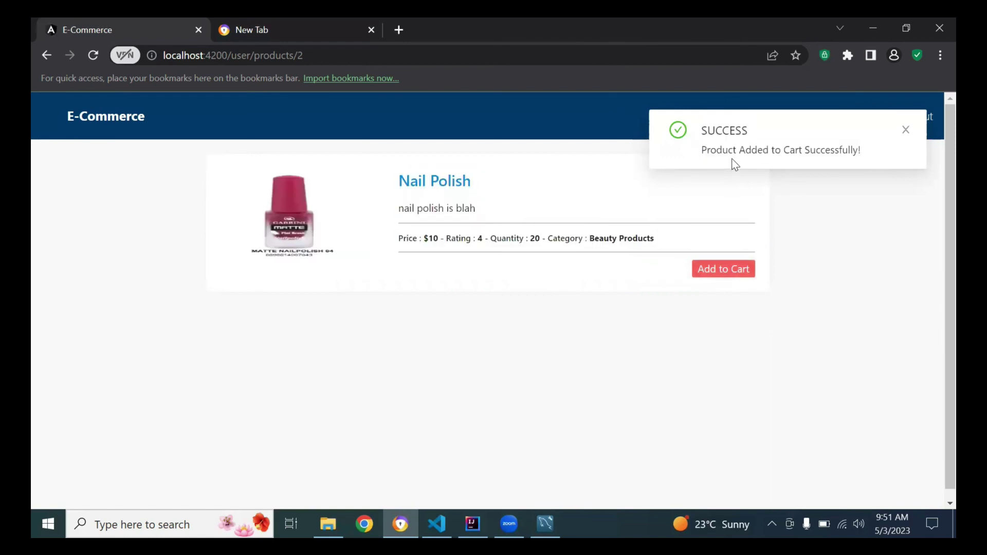
click(903, 141)
In the cart, raise the Nail Polish quantity to 2 so the total bill reads 20.
click(742, 122)
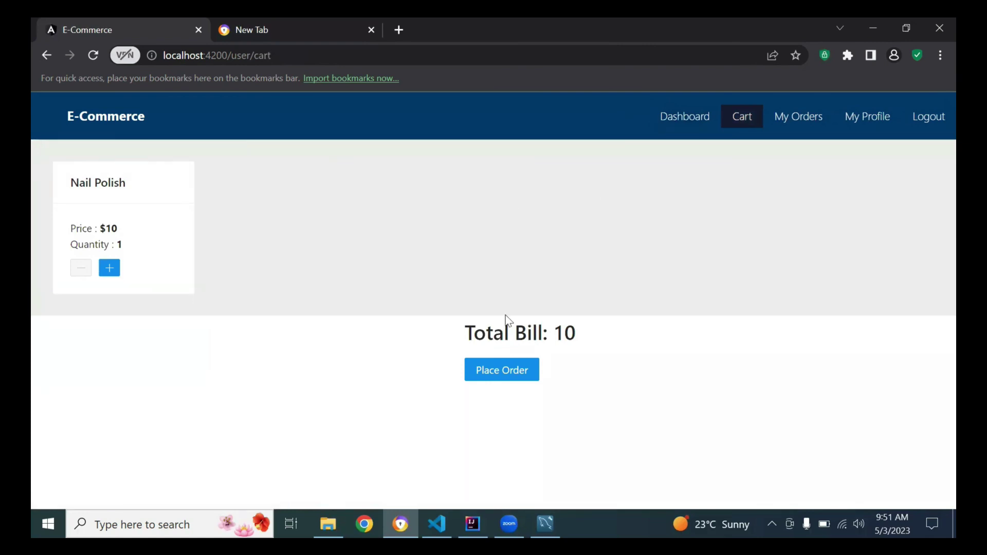
drag(474, 329, 618, 338)
click(601, 375)
click(110, 268)
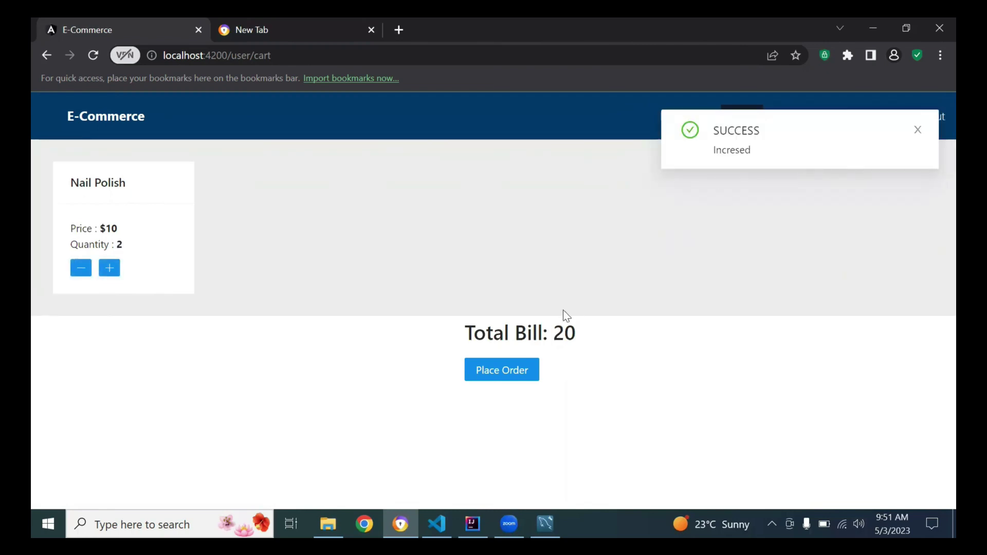
drag(578, 341, 449, 344)
click(449, 344)
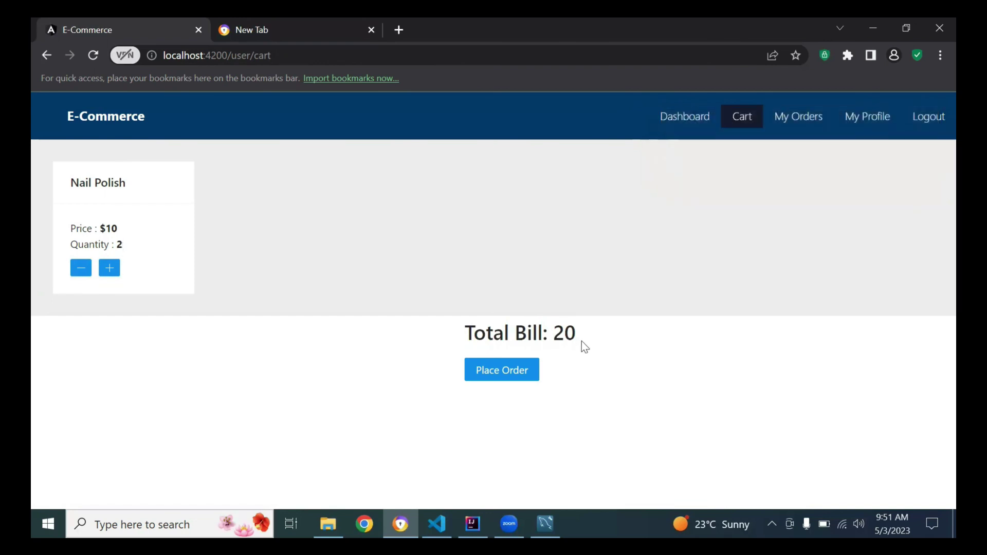
Place the order with address Pakistan, description 'hi' and Cash payment.
click(501, 373)
click(403, 221)
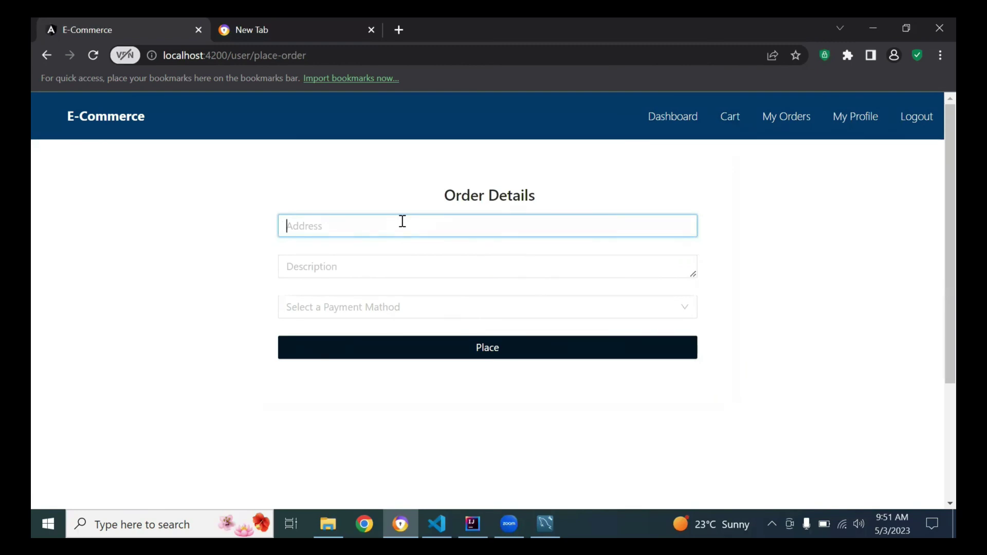
text(Pakista)
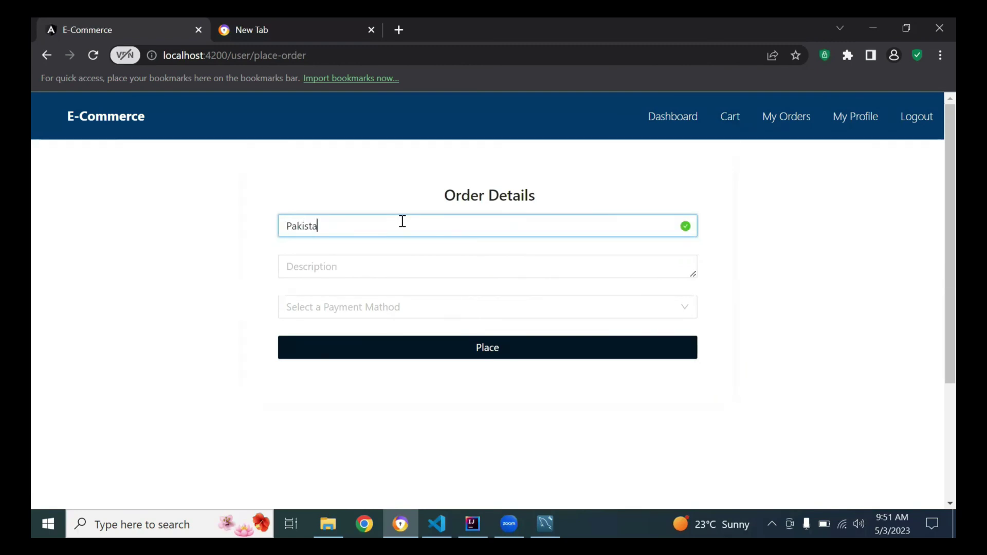
text(n)
click(377, 268)
text(hi)
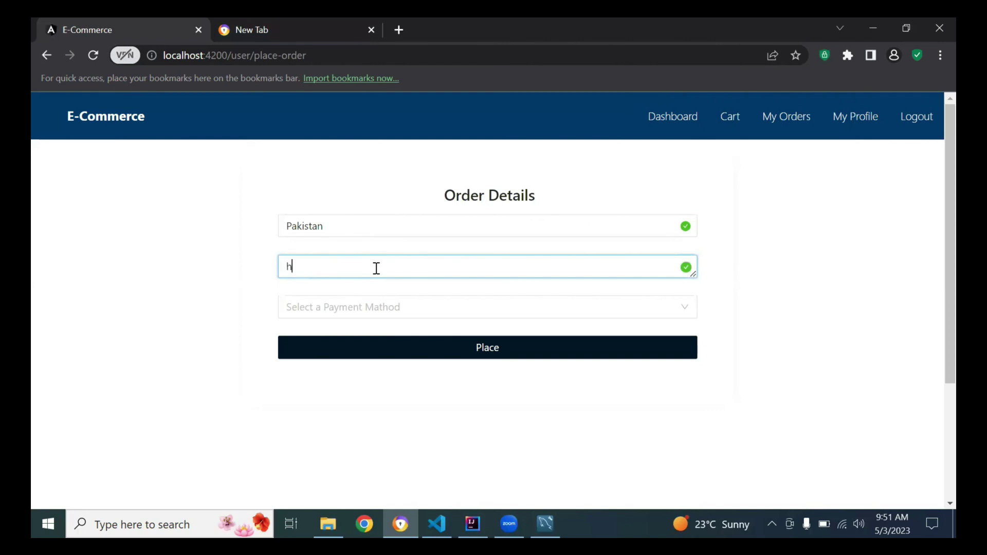
click(386, 315)
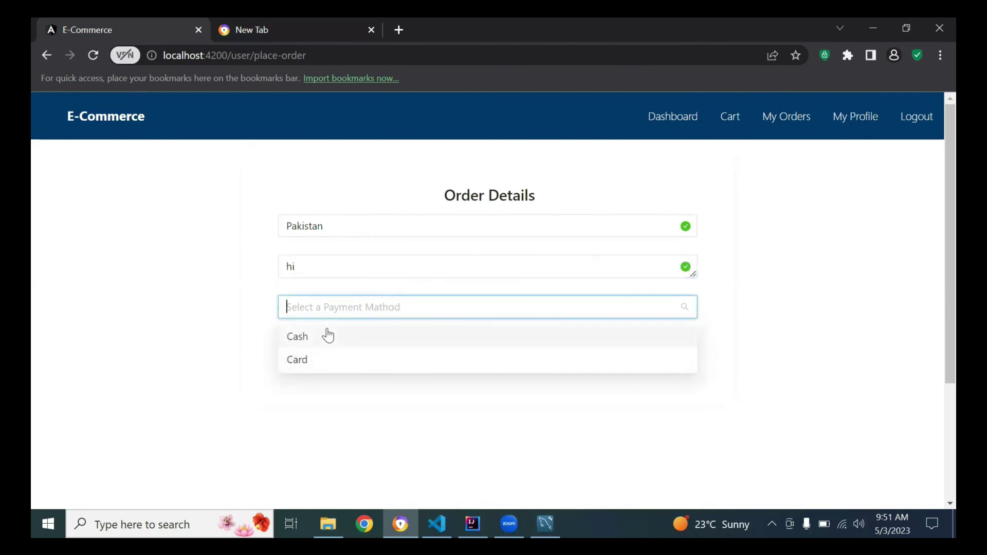
click(326, 335)
click(355, 346)
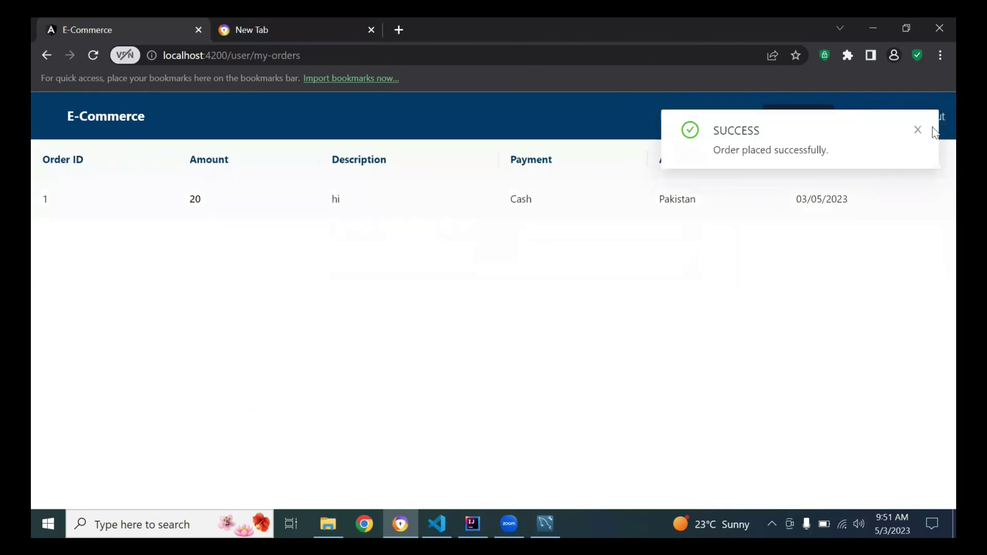
Dismiss the success toast, review the new order ID in My Orders, and view My Profile.
click(917, 131)
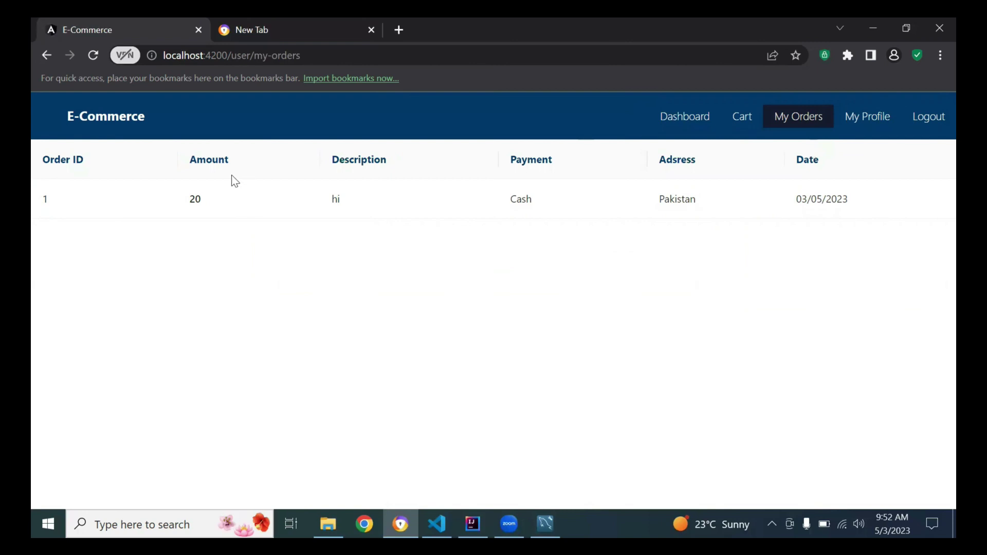
double_click(50, 198)
click(868, 118)
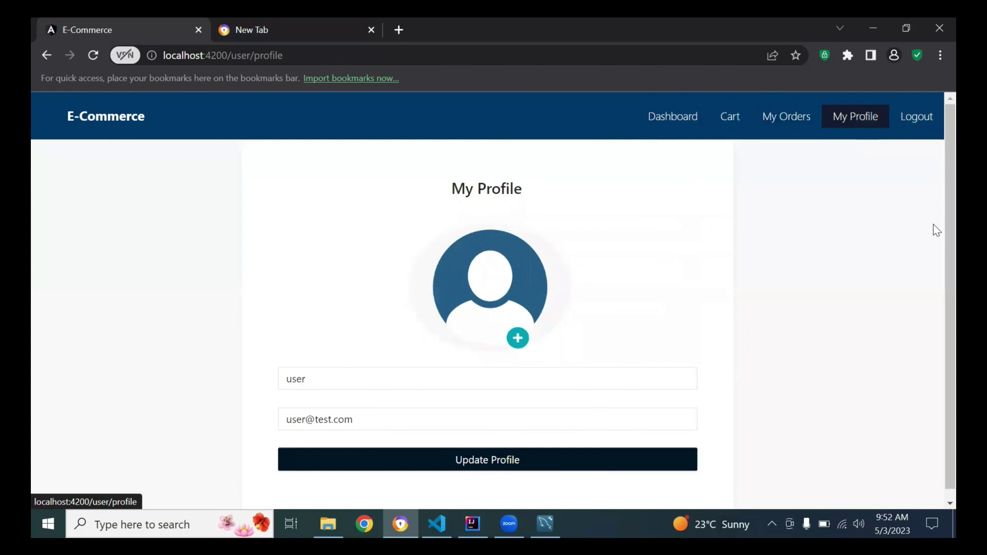
scroll(935, 335, down, 1)
scroll(934, 218, up, 1)
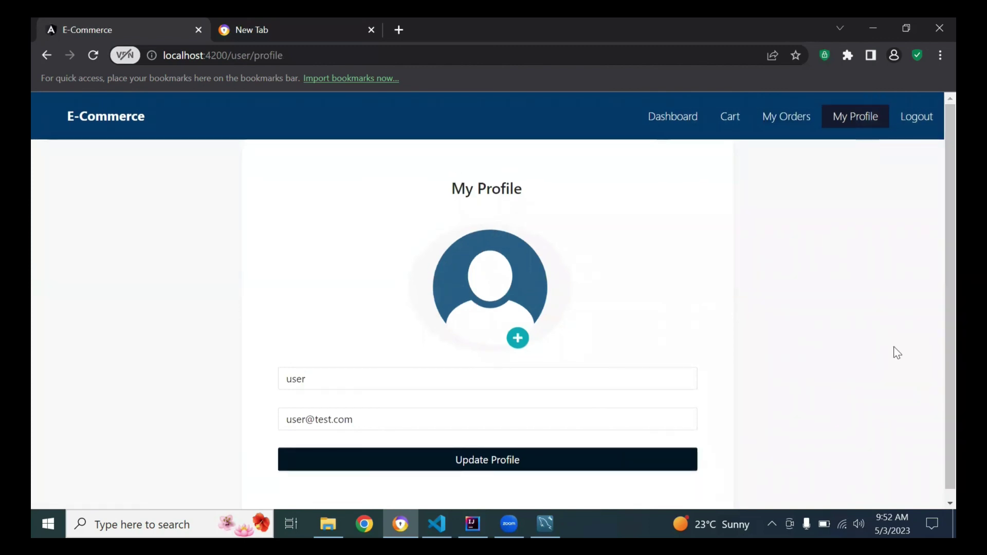
Log out of the user account and sign in with the admin email and password.
click(926, 122)
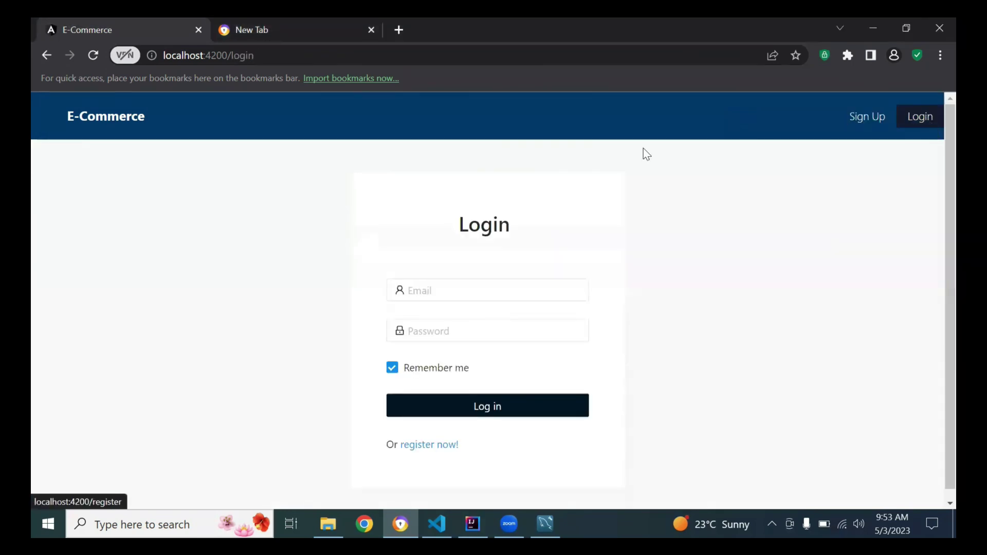
click(511, 290)
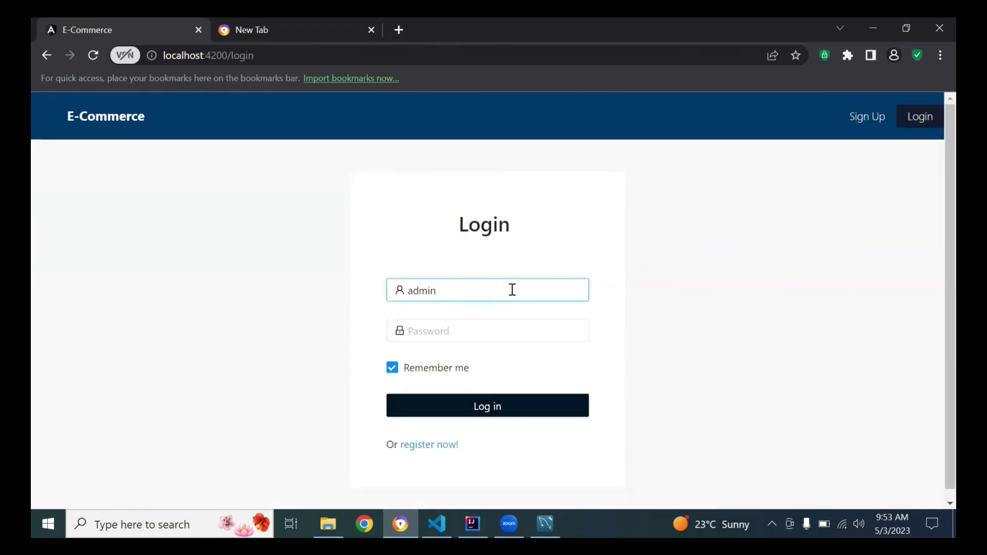
click(481, 328)
text(admin)
key(Return)
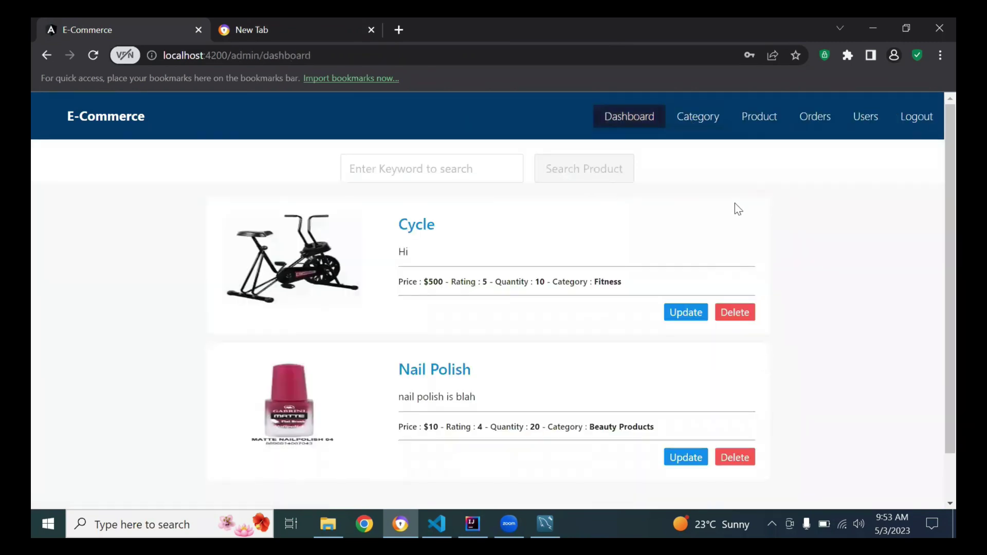
Search the admin products for 'cycle'.
click(406, 162)
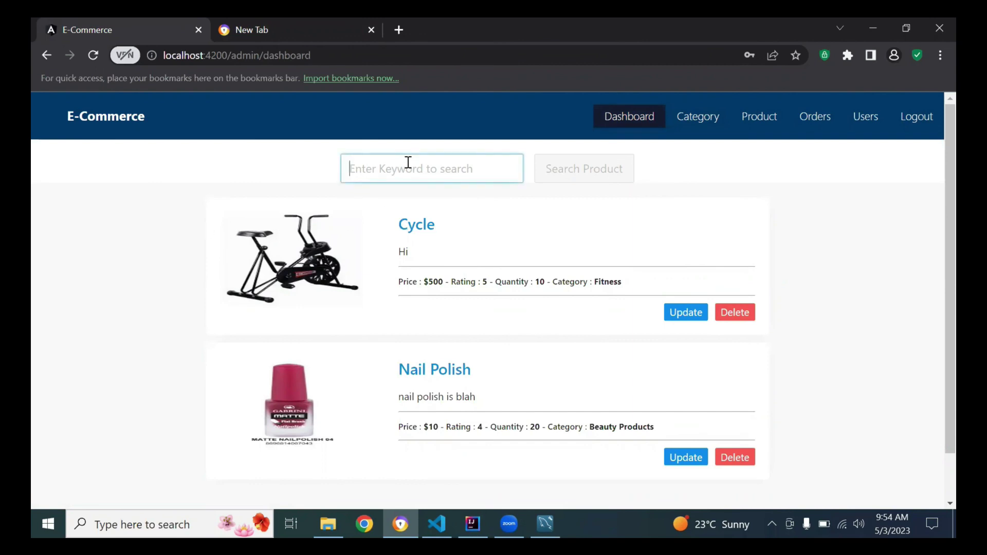
text(cycle)
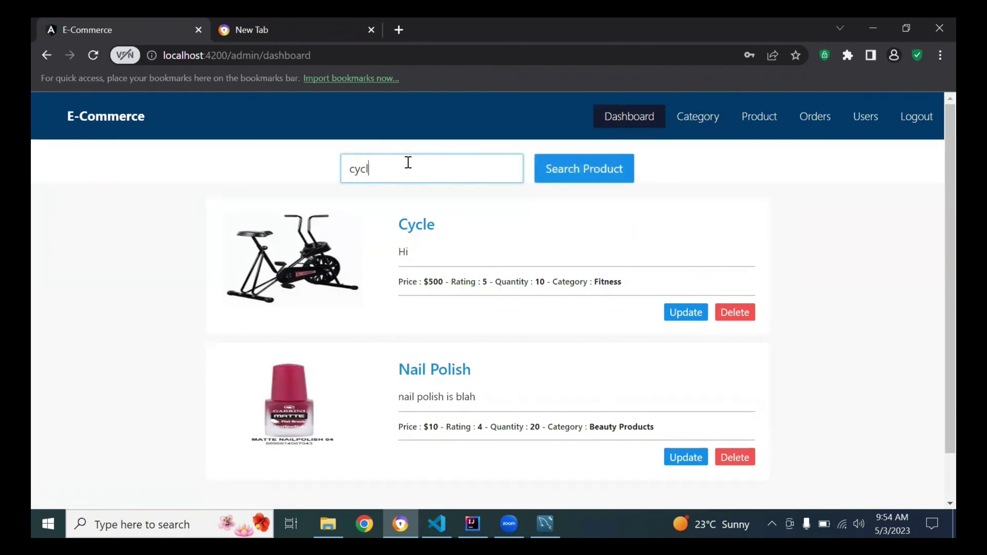
click(555, 179)
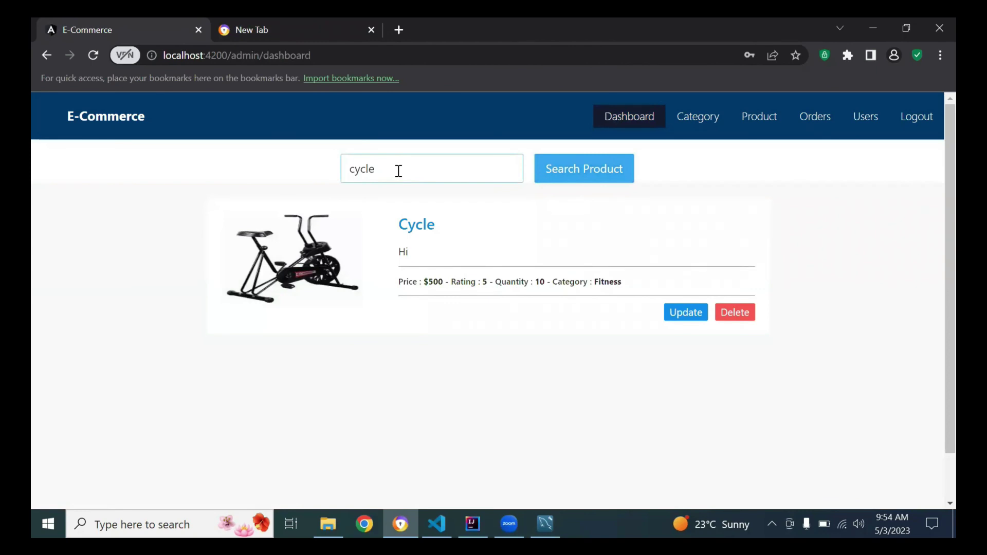
click(508, 367)
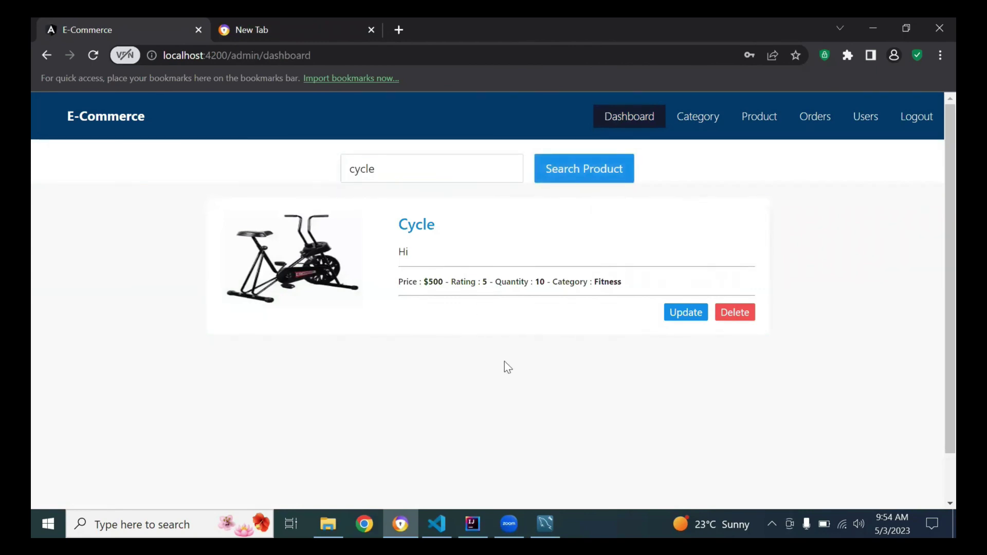
Replace the keyword with 'n' and search, bringing up Nail Polish.
click(350, 178)
text(n)
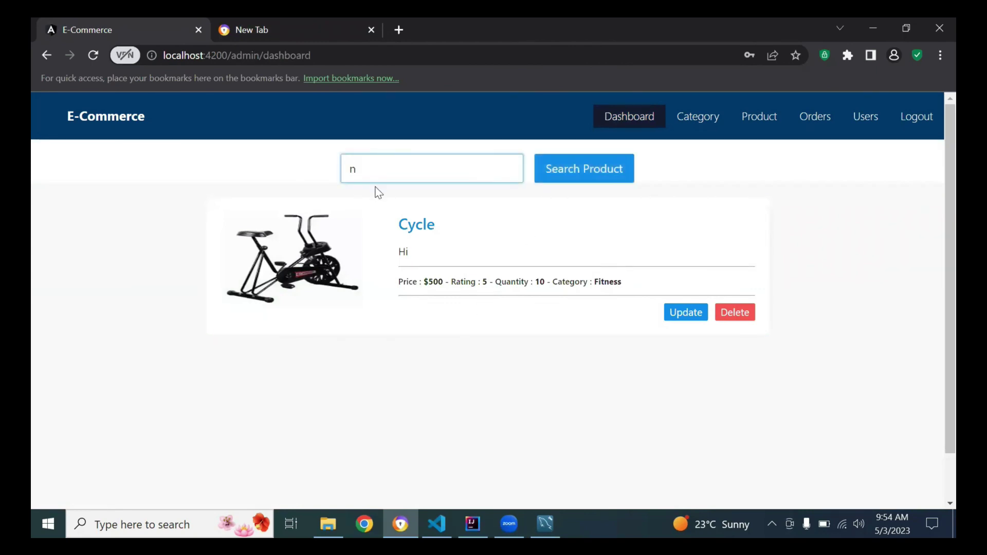
click(602, 175)
triple_click(496, 229)
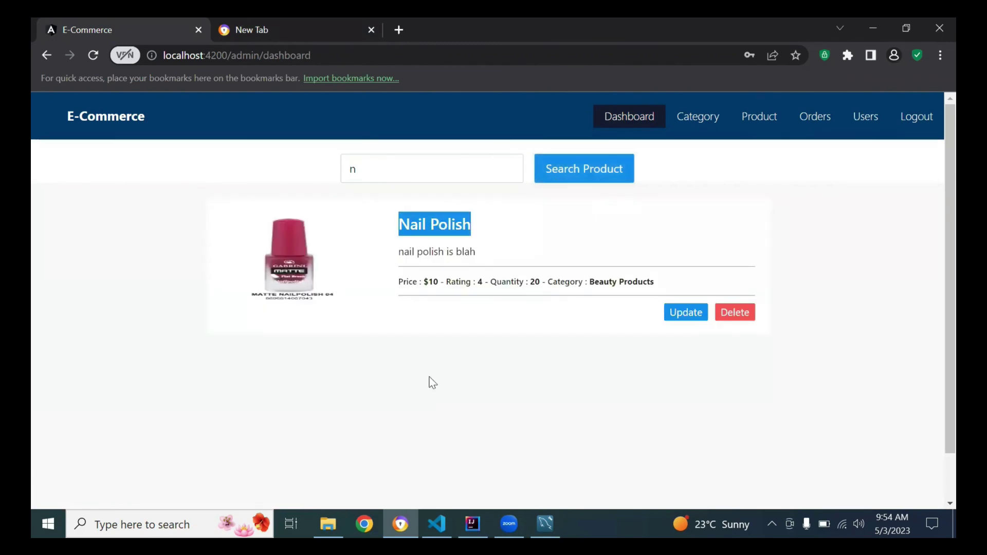
click(447, 418)
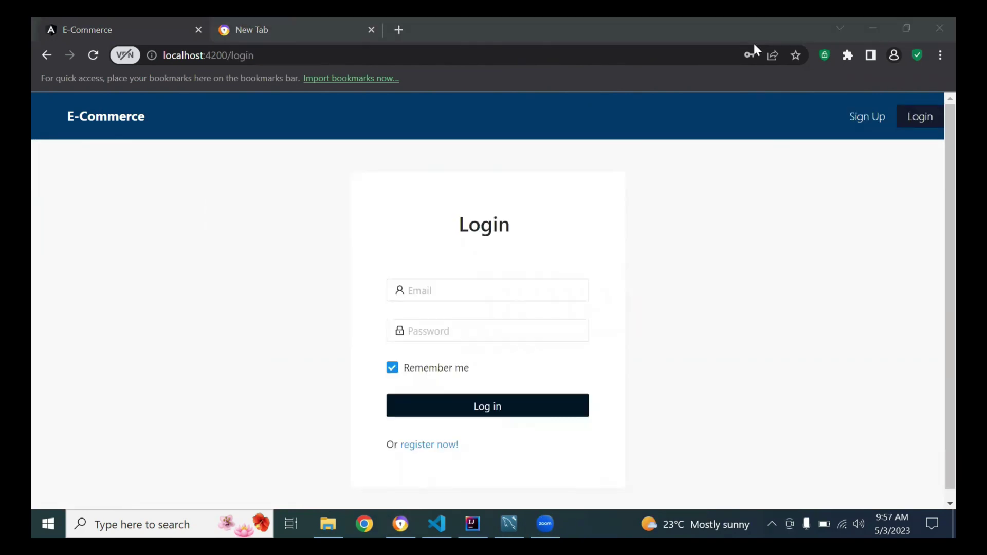